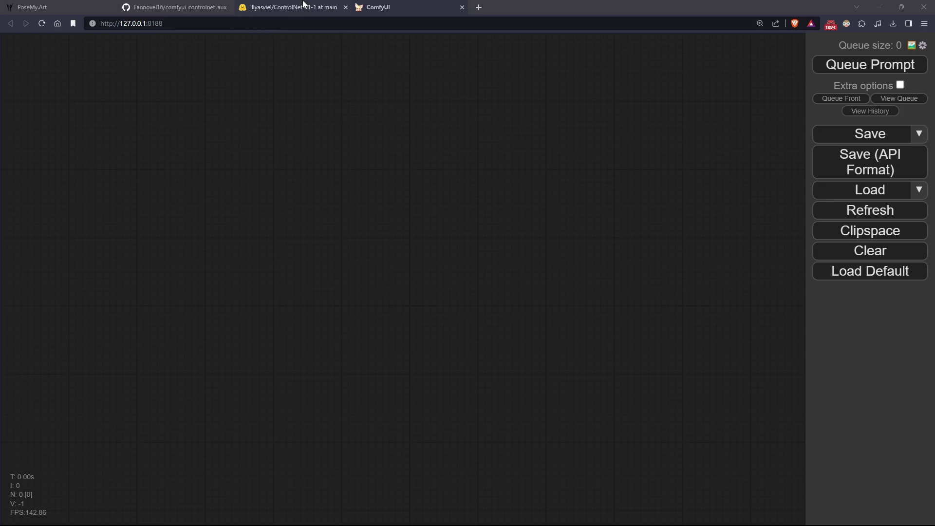
- Examine the ControlNet-v1-1 file list on Hugging Face for the SD 1.5 model files and their matching yaml files
{"action": "left_click", "coordinate": [303, 4]}
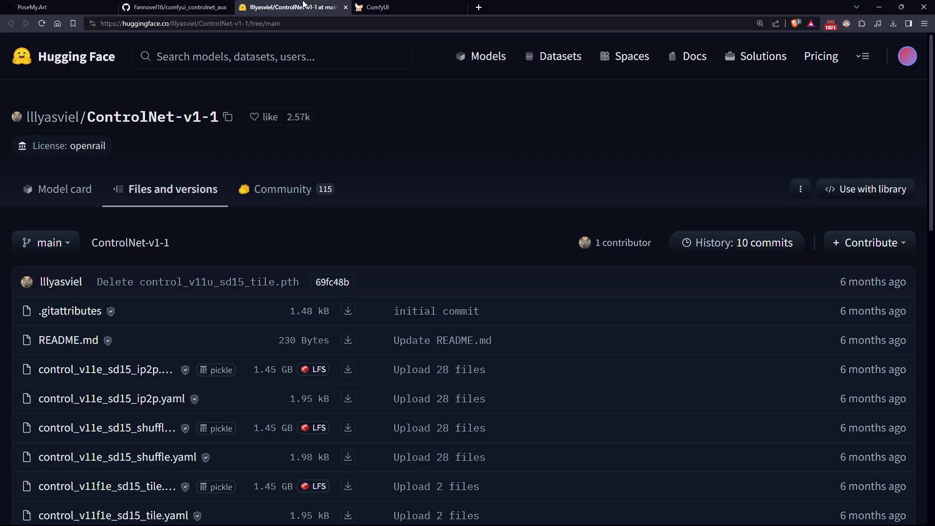
{"action": "scroll", "coordinate": [200, 214], "scroll_direction": "down", "scroll_amount": 3}
{"action": "scroll", "coordinate": [200, 214], "scroll_direction": "down", "scroll_amount": 3}
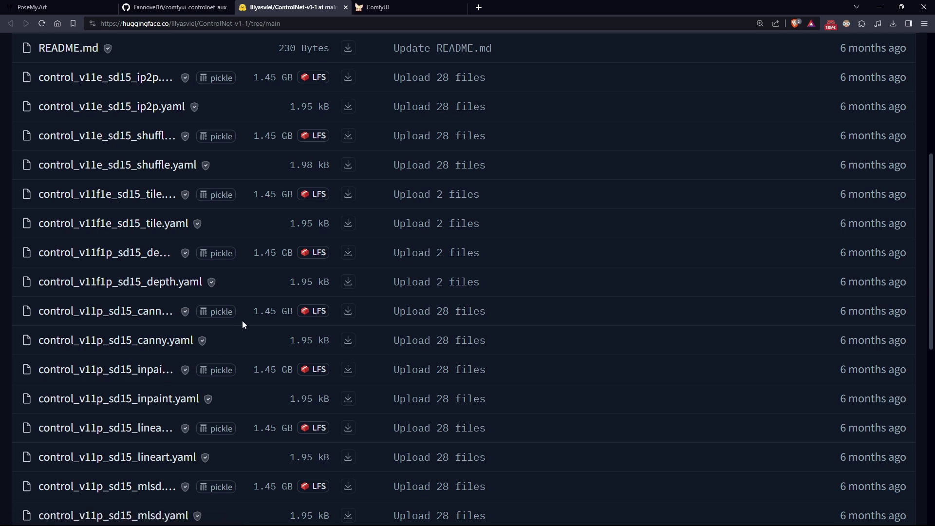
{"action": "scroll", "coordinate": [245, 324], "scroll_direction": "down", "scroll_amount": 3}
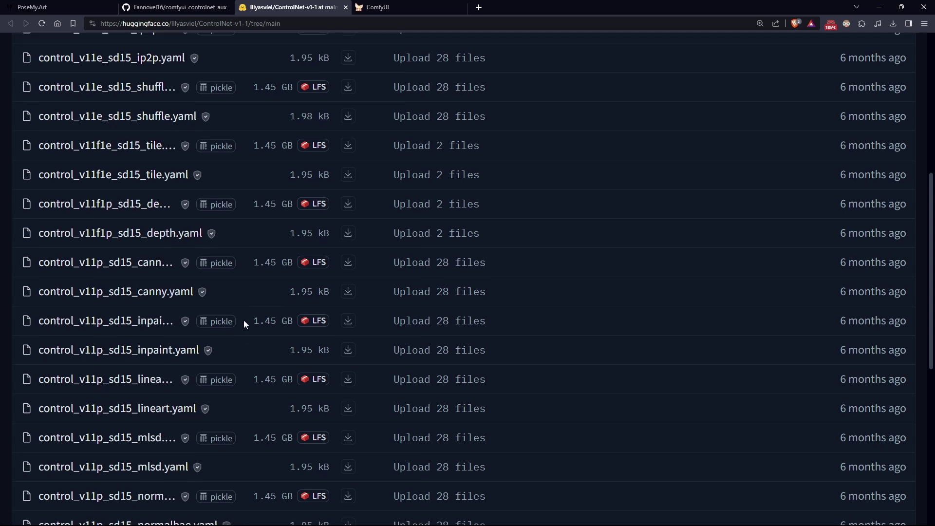
{"action": "scroll", "coordinate": [242, 326], "scroll_direction": "down", "scroll_amount": 1}
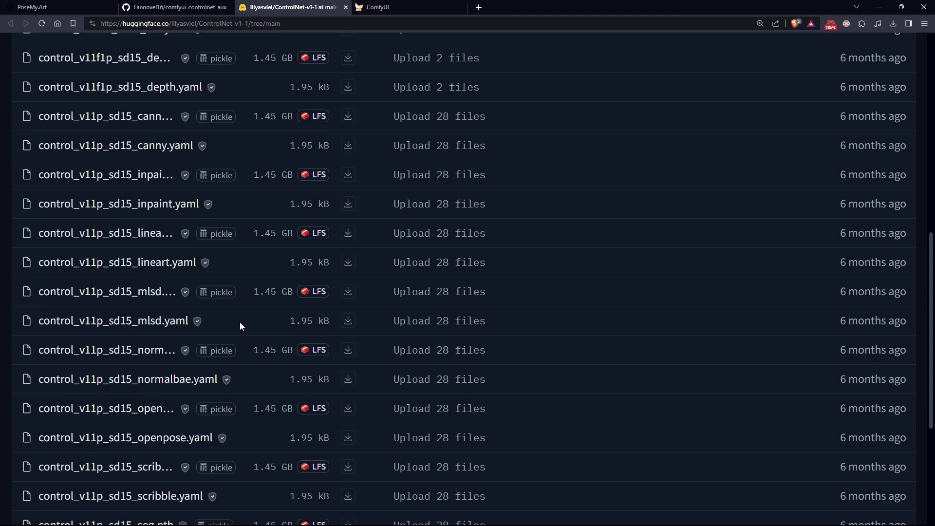
{"action": "scroll", "coordinate": [240, 325], "scroll_direction": "down", "scroll_amount": 1}
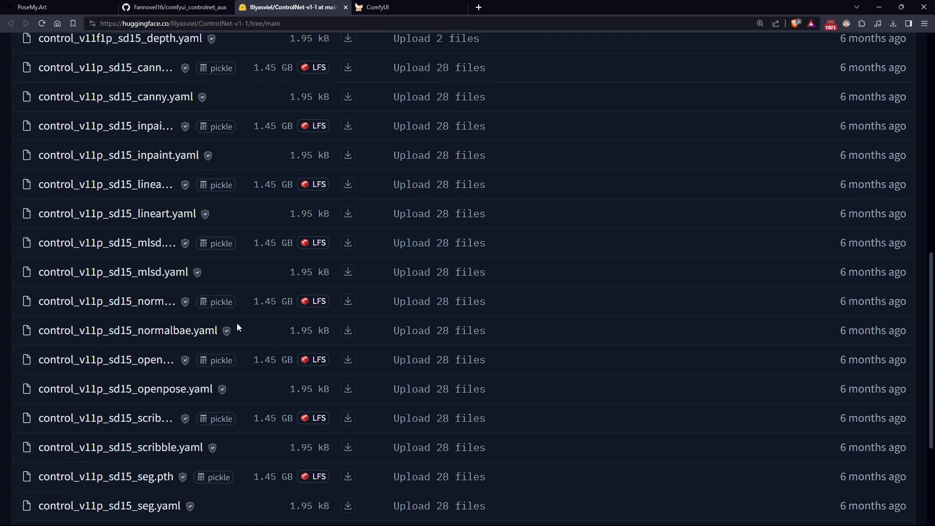
{"action": "scroll", "coordinate": [239, 327], "scroll_direction": "down", "scroll_amount": 1}
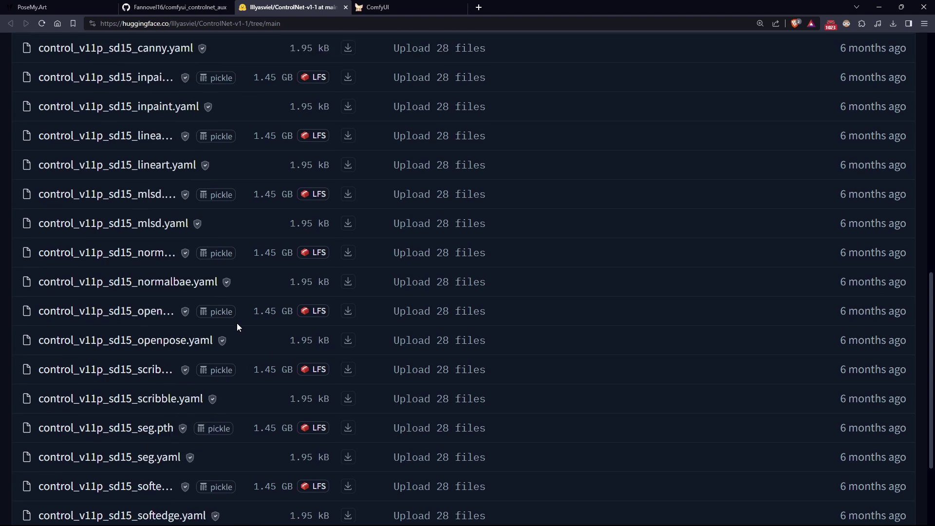
{"action": "scroll", "coordinate": [237, 324], "scroll_direction": "down", "scroll_amount": 1}
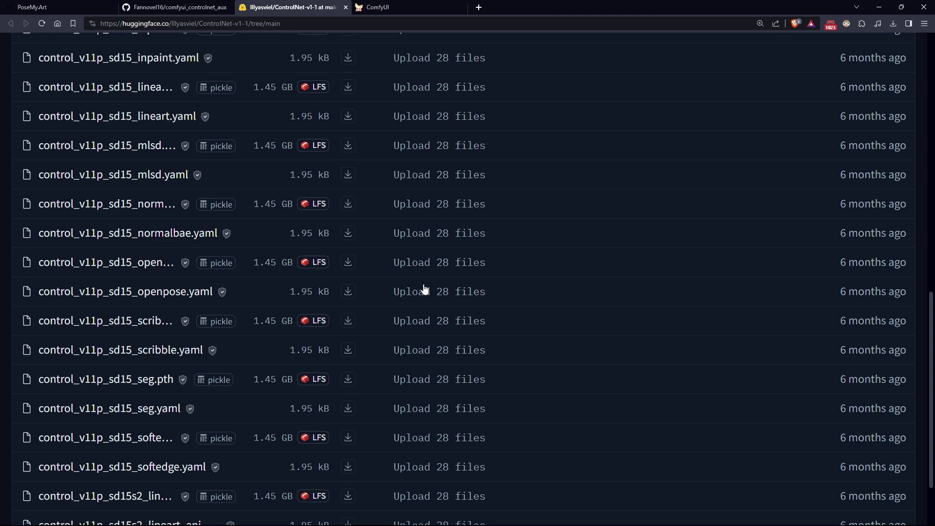
{"action": "scroll", "coordinate": [422, 290], "scroll_direction": "down", "scroll_amount": 2}
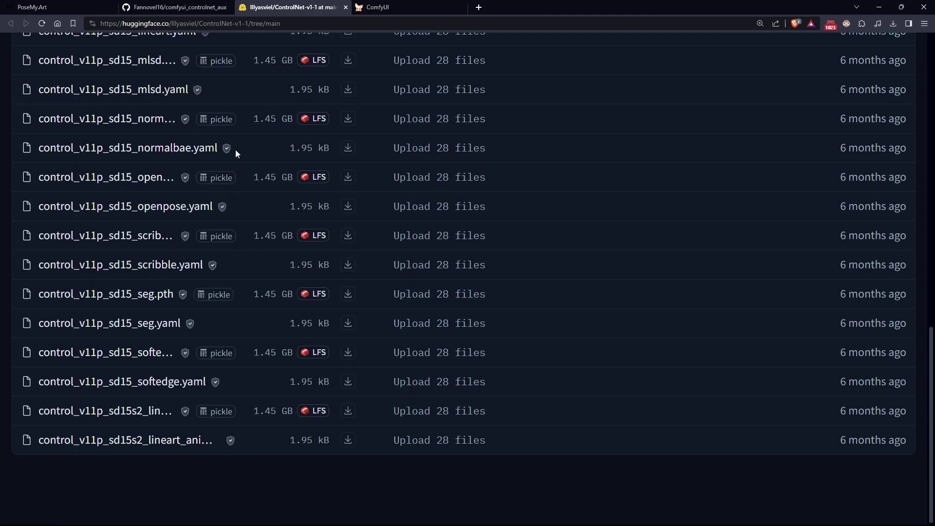
{"action": "scroll", "coordinate": [317, 112], "scroll_direction": "up", "scroll_amount": 5}
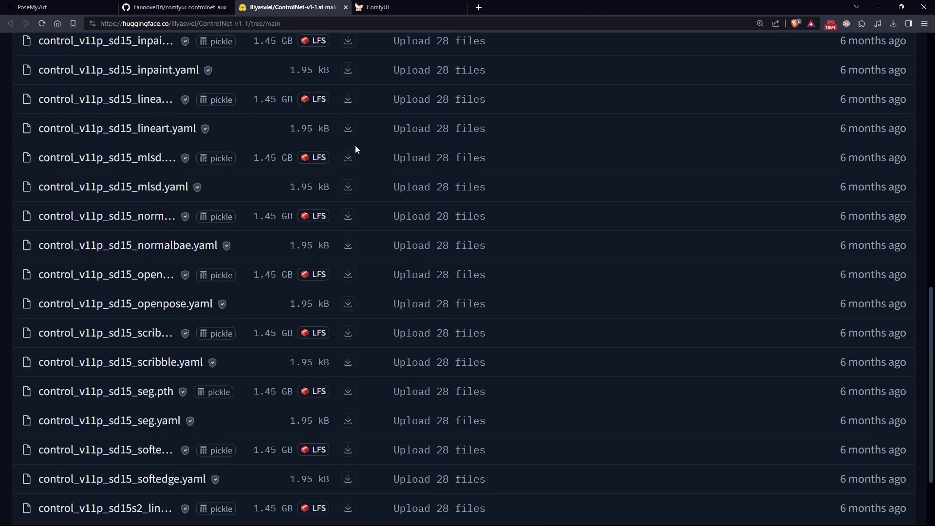
{"action": "scroll", "coordinate": [345, 204], "scroll_direction": "up", "scroll_amount": 1}
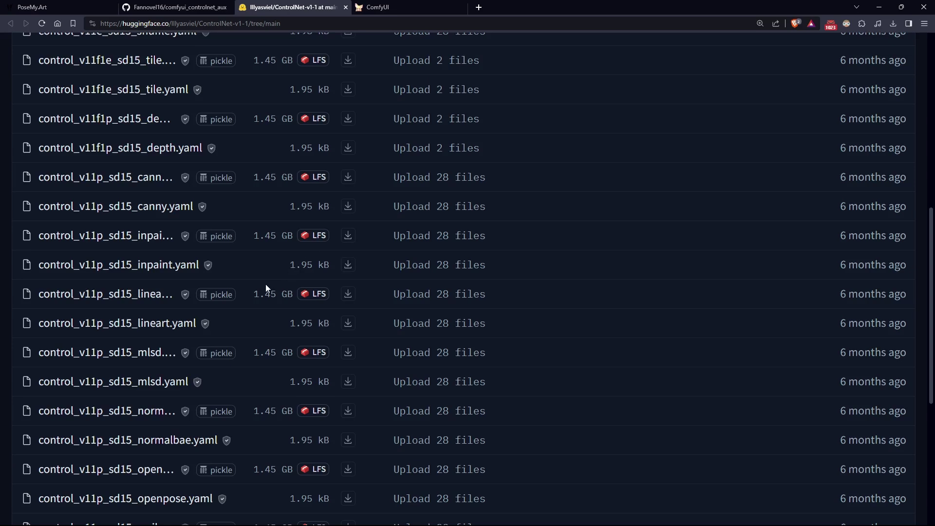
{"action": "scroll", "coordinate": [265, 284], "scroll_direction": "up", "scroll_amount": 1}
{"action": "scroll", "coordinate": [265, 289], "scroll_direction": "up", "scroll_amount": 7}
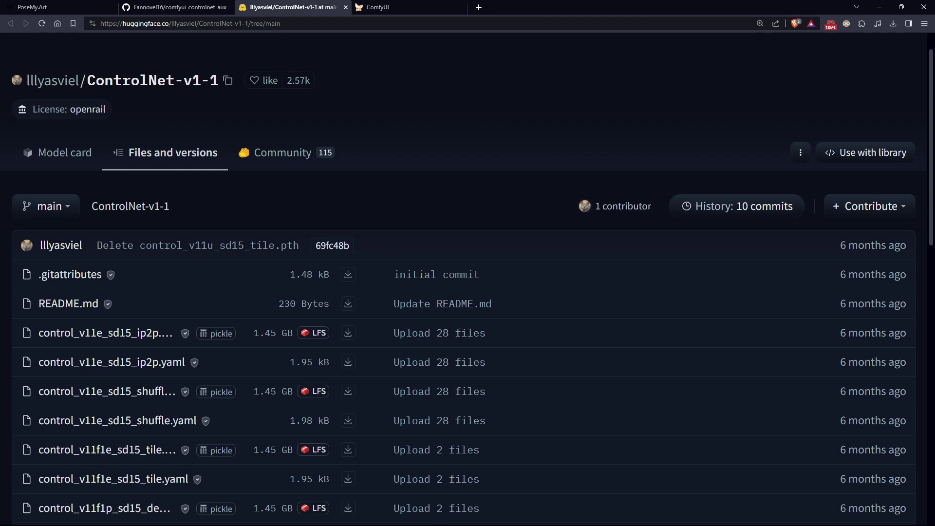
- Switch to File Explorer and locate the controlnet folder inside ComfyUI's models folder
{"action": "key", "text": "alt+Tab"}
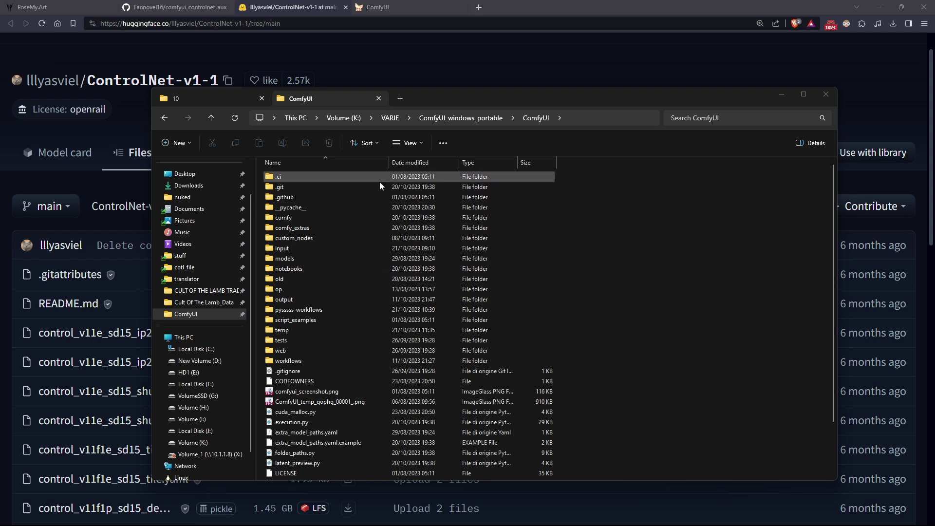
{"action": "double_click", "coordinate": [304, 261]}
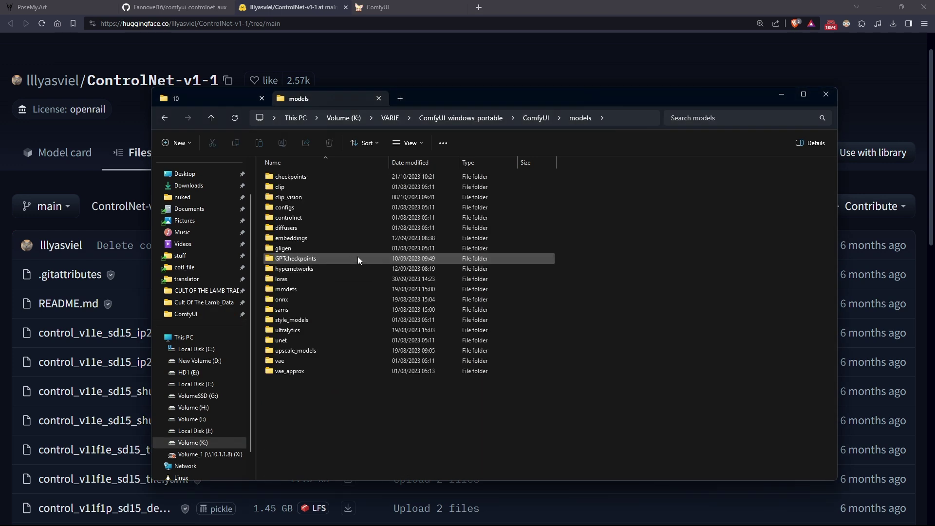
{"action": "left_click", "coordinate": [292, 218]}
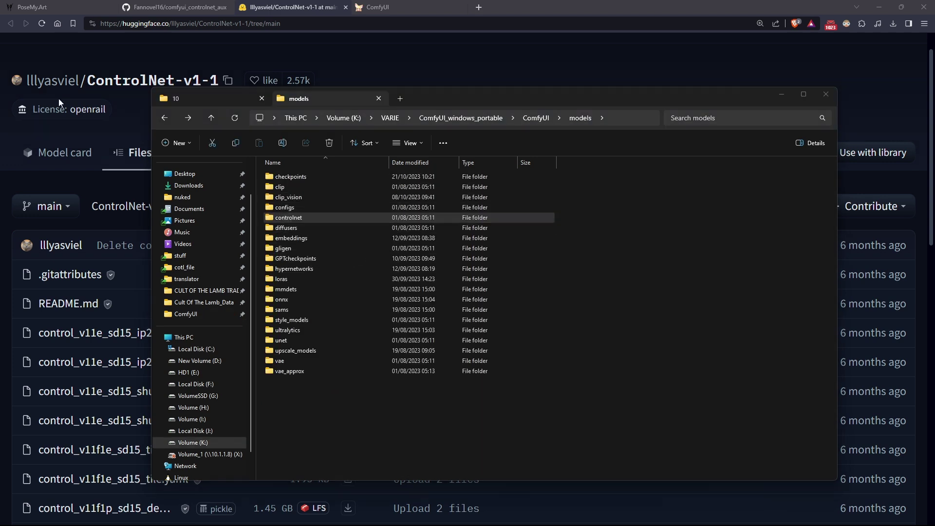
- Return to ComfyUI and load the default workflow onto the empty canvas
{"action": "left_click", "coordinate": [418, 6]}
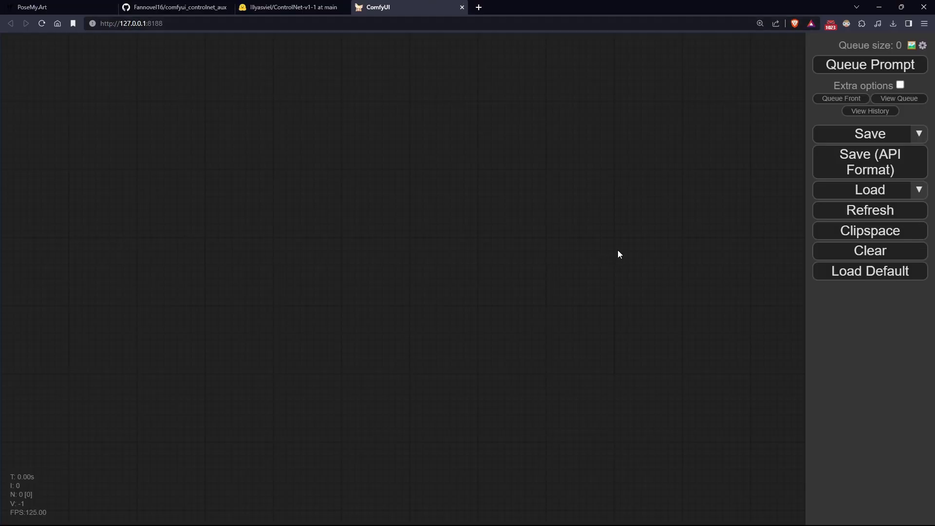
{"action": "left_click", "coordinate": [874, 270]}
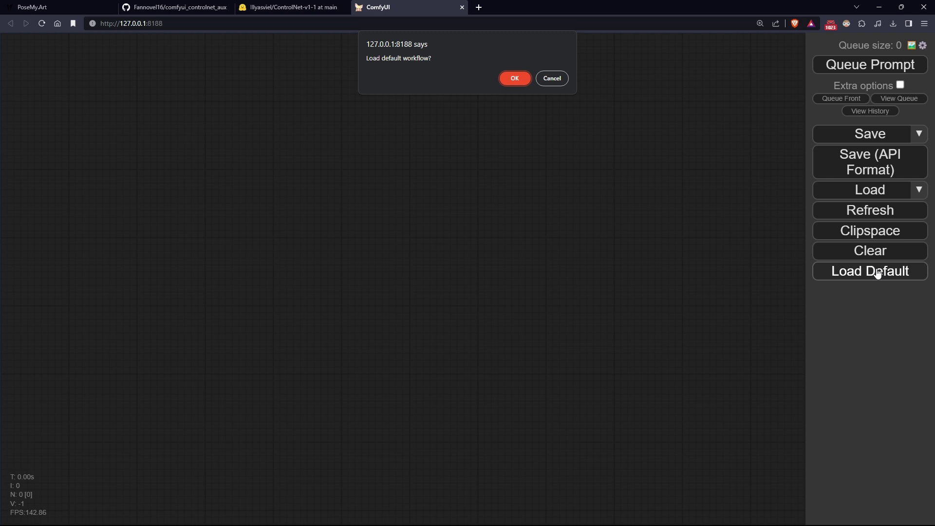
{"action": "left_click", "coordinate": [511, 79]}
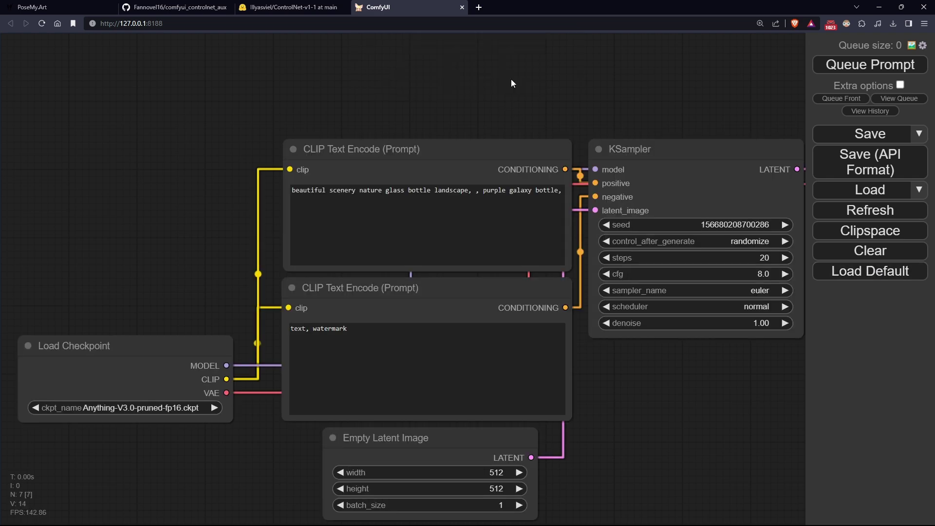
- Add a ControlNetLoader node in the empty area below the KSampler
{"action": "left_click_drag", "start_coordinate": [511, 78], "coordinate": [439, 40]}
{"action": "scroll", "coordinate": [625, 373], "scroll_direction": "down", "scroll_amount": 3}
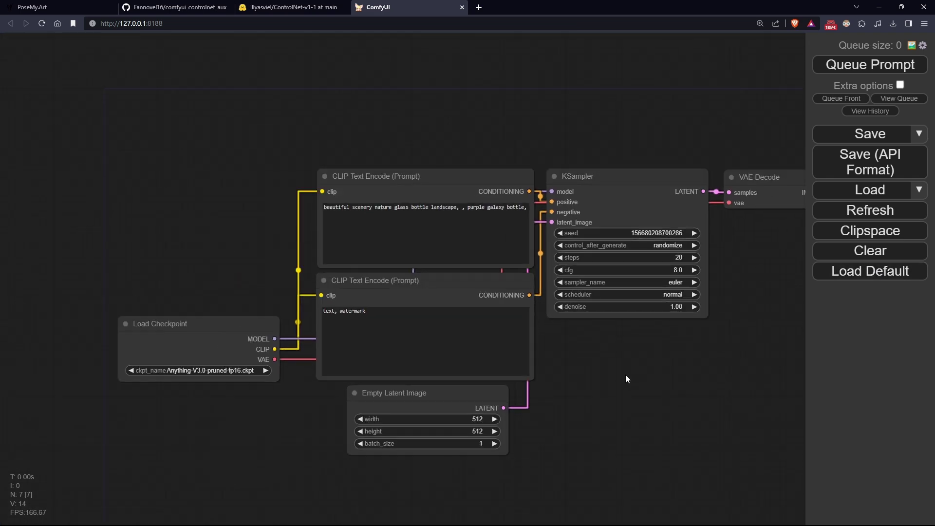
{"action": "left_click_drag", "start_coordinate": [630, 374], "coordinate": [532, 342]}
{"action": "scroll", "coordinate": [532, 336], "scroll_direction": "down", "scroll_amount": 1}
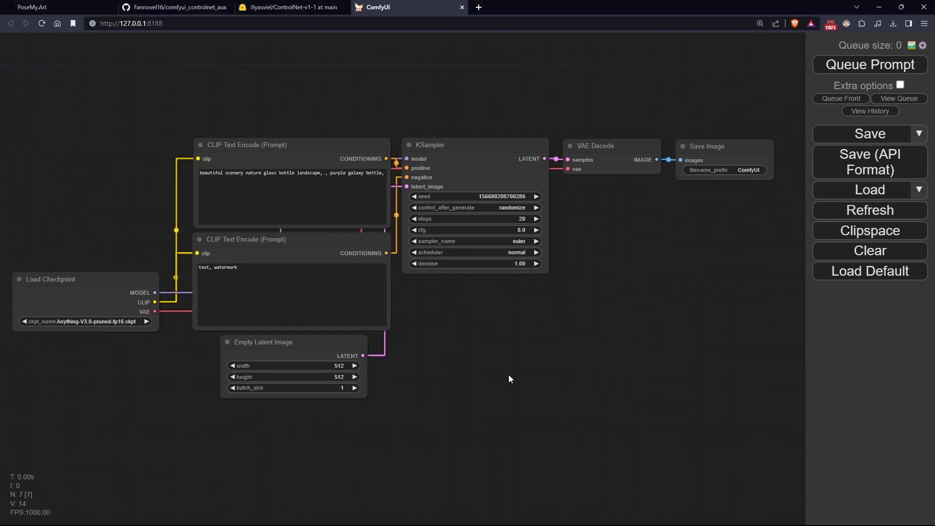
{"action": "double_click", "coordinate": [508, 375]}
{"action": "type", "text": "contro"}
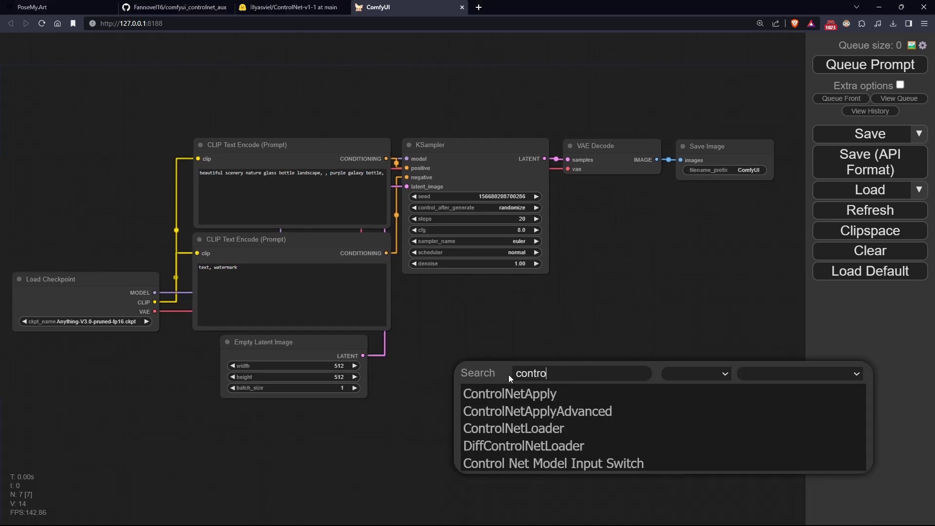
{"action": "left_click", "coordinate": [512, 429]}
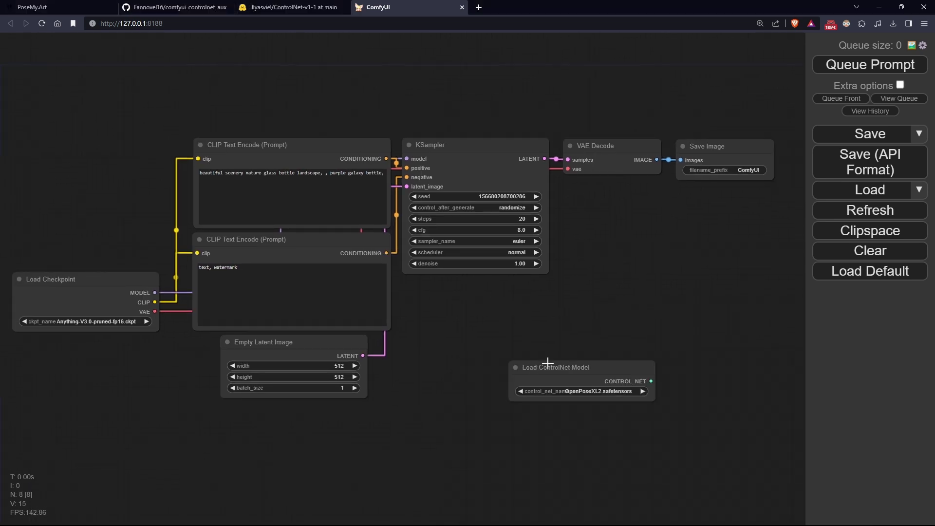
- Add a ControlNetApply node beside the Load ControlNet Model node
{"action": "double_click", "coordinate": [531, 410]}
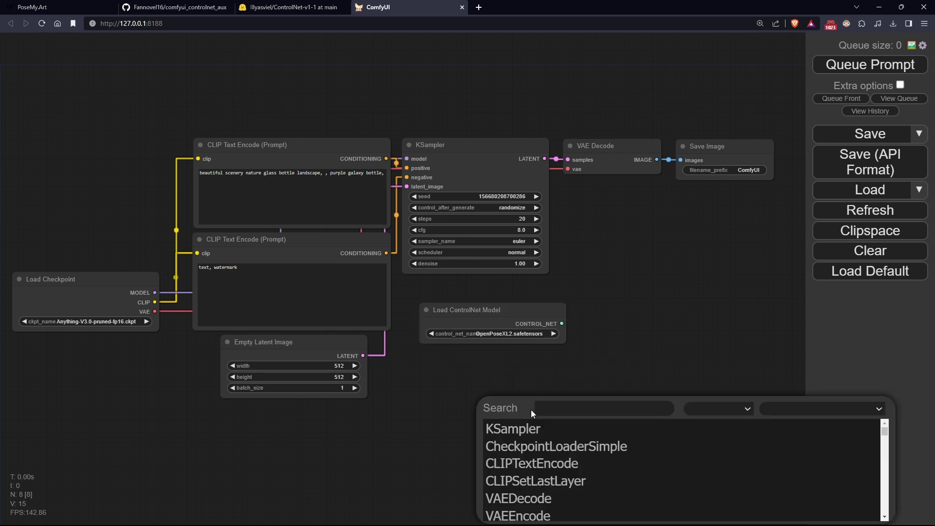
{"action": "type", "text": "control"}
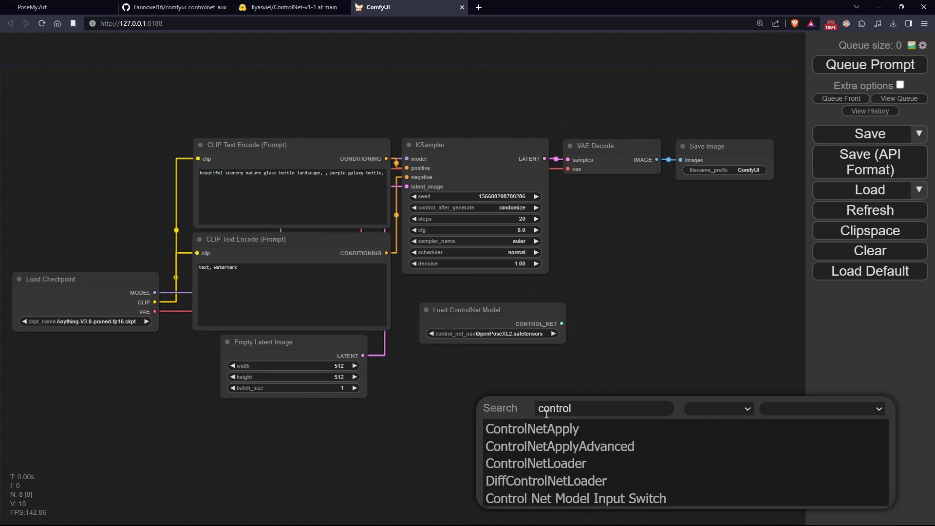
{"action": "left_click", "coordinate": [545, 428]}
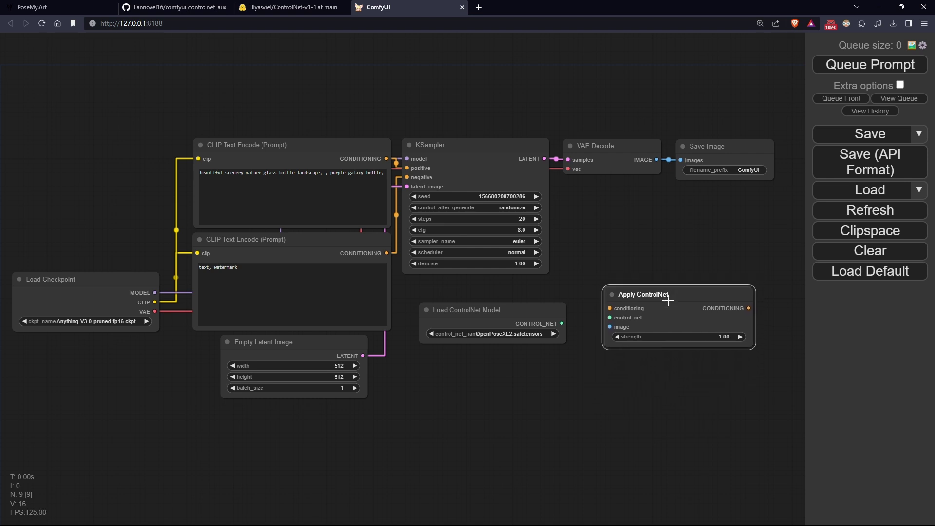
- Arrange the two ControlNet nodes above the workflow and set the loader's model to control_v11p_sd15_openpose.pth
{"action": "left_click_drag", "start_coordinate": [523, 310], "coordinate": [276, 59]}
{"action": "left_click_drag", "start_coordinate": [430, 104], "coordinate": [393, 253]}
{"action": "left_click_drag", "start_coordinate": [626, 451], "coordinate": [442, 189]}
{"action": "left_click_drag", "start_coordinate": [214, 226], "coordinate": [226, 184]}
{"action": "left_click", "coordinate": [226, 192]}
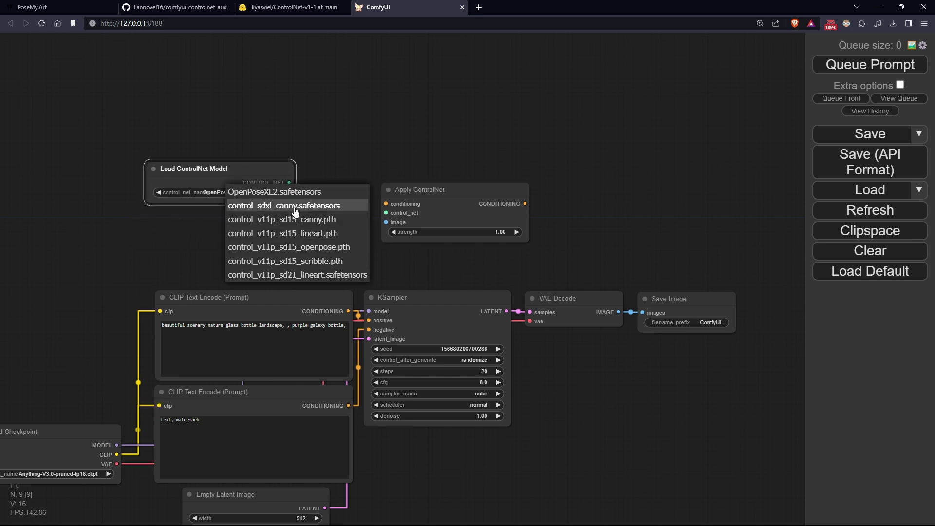
{"action": "left_click", "coordinate": [295, 248]}
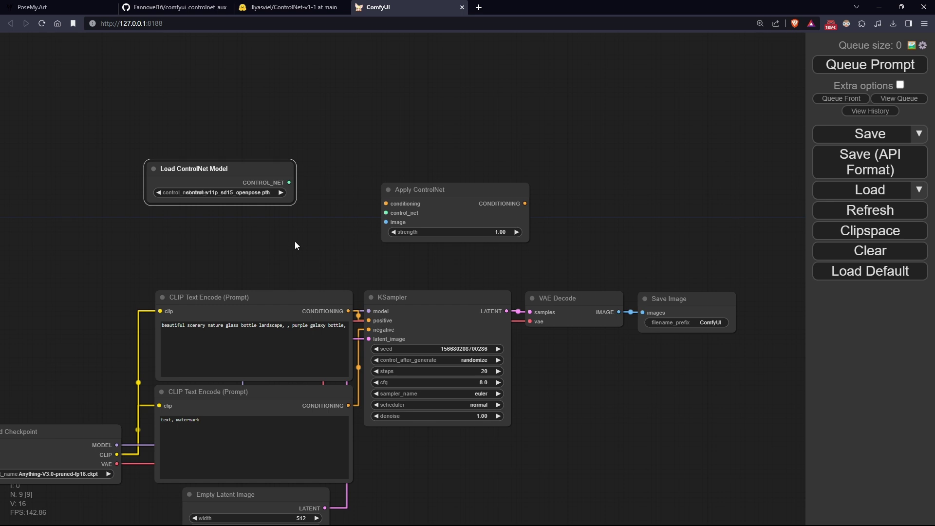
{"action": "left_click_drag", "start_coordinate": [414, 200], "coordinate": [389, 179]}
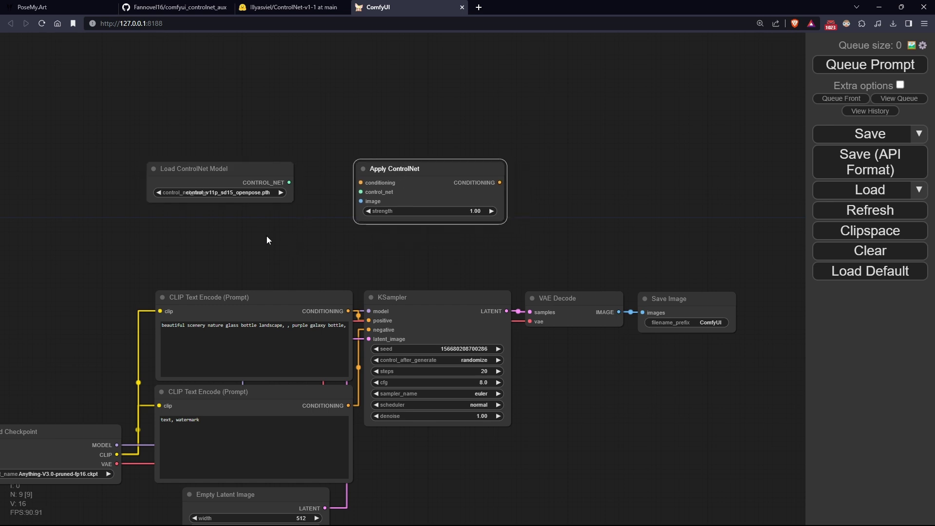
- Add a ControlNetApplyAdvanced node, check its start_percent setting, and delete the node
{"action": "double_click", "coordinate": [579, 152]}
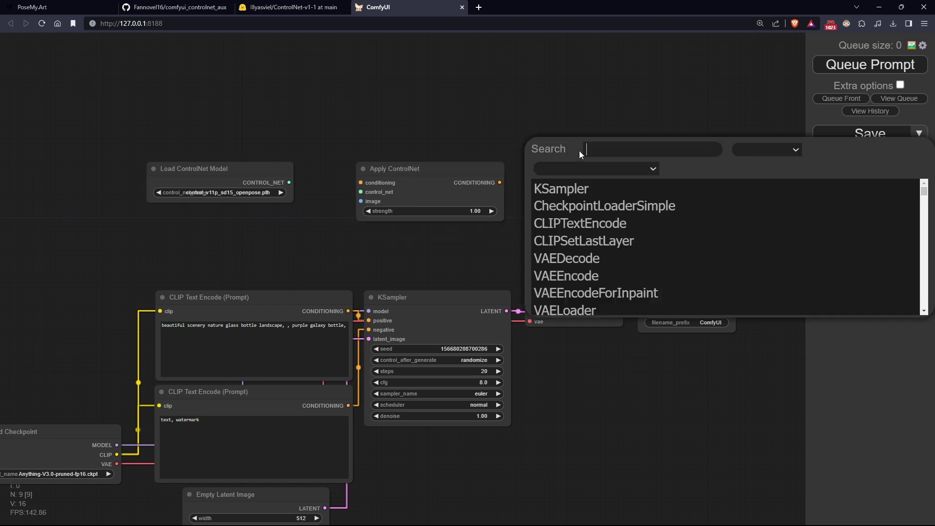
{"action": "type", "text": "contro"}
{"action": "left_click", "coordinate": [608, 207]}
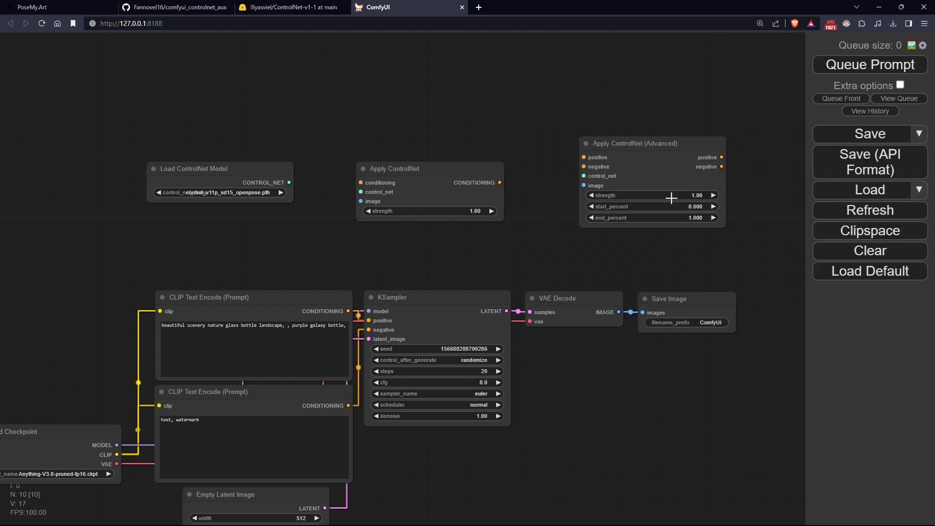
{"action": "left_click", "coordinate": [707, 207]}
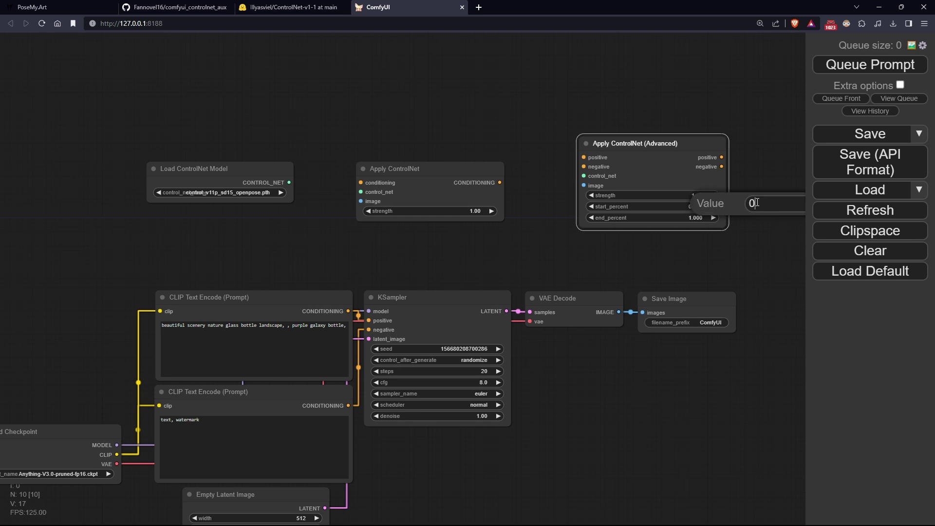
{"action": "key", "text": "Return"}
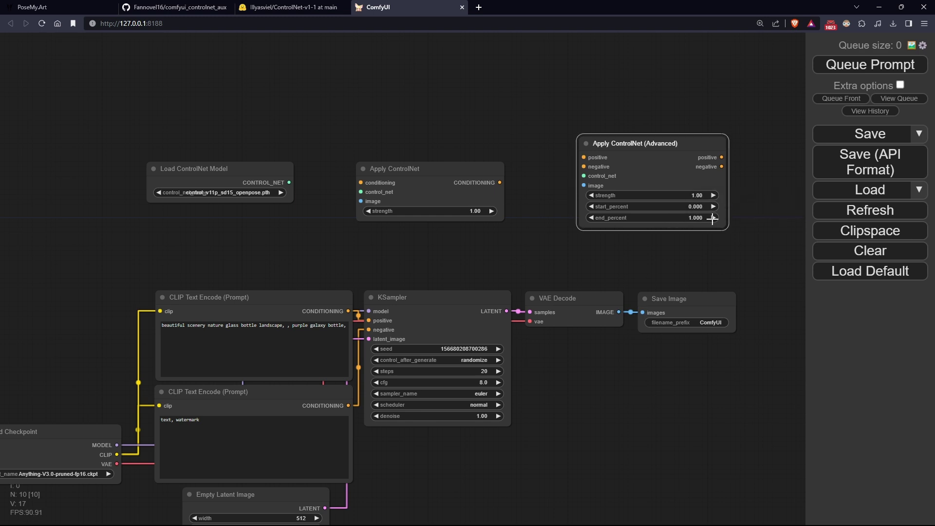
{"action": "left_click_drag", "start_coordinate": [709, 145], "coordinate": [678, 129]}
{"action": "key", "text": "Delete"}
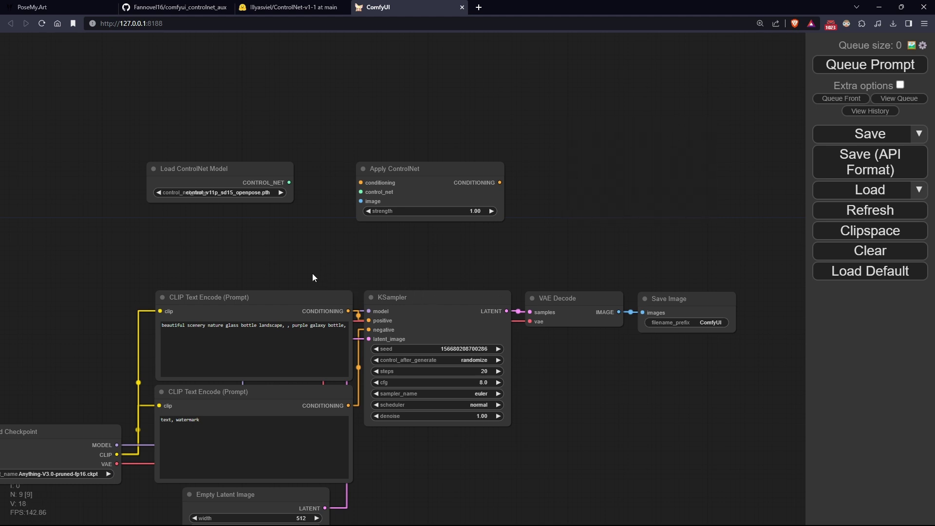
- Connect the ControlNet loader to Apply ControlNet's control_net input and the positive prompt's conditioning to its conditioning input
{"action": "left_click_drag", "start_coordinate": [311, 277], "coordinate": [250, 198]}
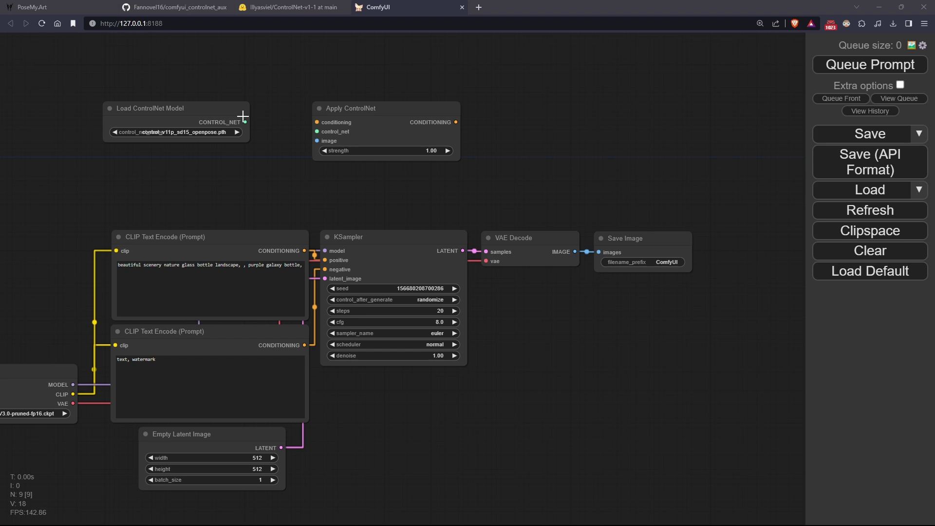
{"action": "left_click_drag", "start_coordinate": [245, 122], "coordinate": [309, 138]}
{"action": "left_click_drag", "start_coordinate": [277, 173], "coordinate": [419, 135]}
{"action": "left_click_drag", "start_coordinate": [368, 198], "coordinate": [229, 174]}
{"action": "left_click_drag", "start_coordinate": [307, 189], "coordinate": [458, 84]}
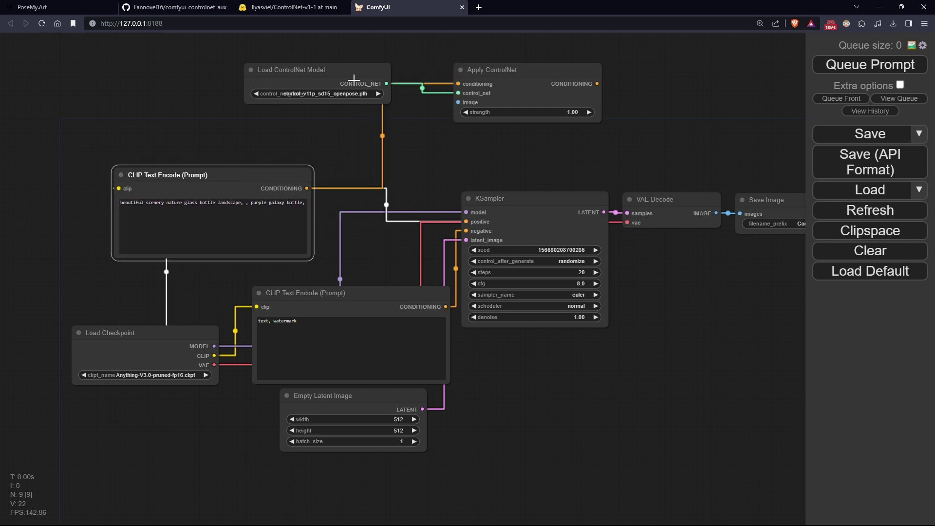
- Reposition the ControlNet nodes and the KSampler, and connect Apply ControlNet's conditioning output to the KSampler's positive input
{"action": "left_click_drag", "start_coordinate": [339, 80], "coordinate": [168, 72]}
{"action": "left_click_drag", "start_coordinate": [489, 82], "coordinate": [350, 85]}
{"action": "left_click_drag", "start_coordinate": [520, 201], "coordinate": [564, 127]}
{"action": "left_click_drag", "start_coordinate": [454, 84], "coordinate": [512, 148]}
- Space out the negative prompt and Load Checkpoint nodes by moving both further from the KSampler
{"action": "left_click_drag", "start_coordinate": [385, 289], "coordinate": [359, 273]}
{"action": "left_click_drag", "start_coordinate": [188, 334], "coordinate": [1, 277]}
{"action": "left_click_drag", "start_coordinate": [134, 371], "coordinate": [305, 336]}
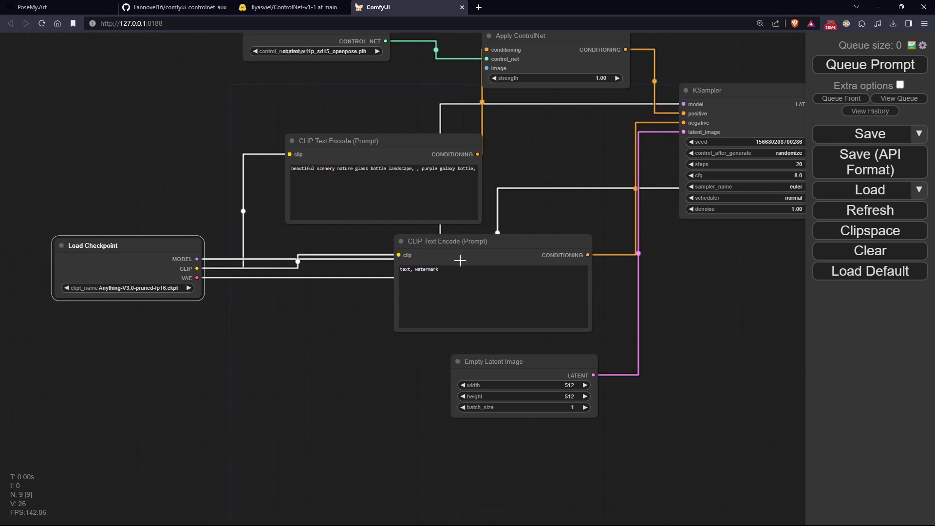
- Align the negative prompt node under the positive prompt, reposition Load Checkpoint, and select the meinamix_meinaV10.safetensors checkpoint
{"action": "left_click_drag", "start_coordinate": [479, 242], "coordinate": [370, 246]}
{"action": "left_click_drag", "start_coordinate": [133, 249], "coordinate": [3, 231]}
{"action": "left_click_drag", "start_coordinate": [172, 336], "coordinate": [200, 338]}
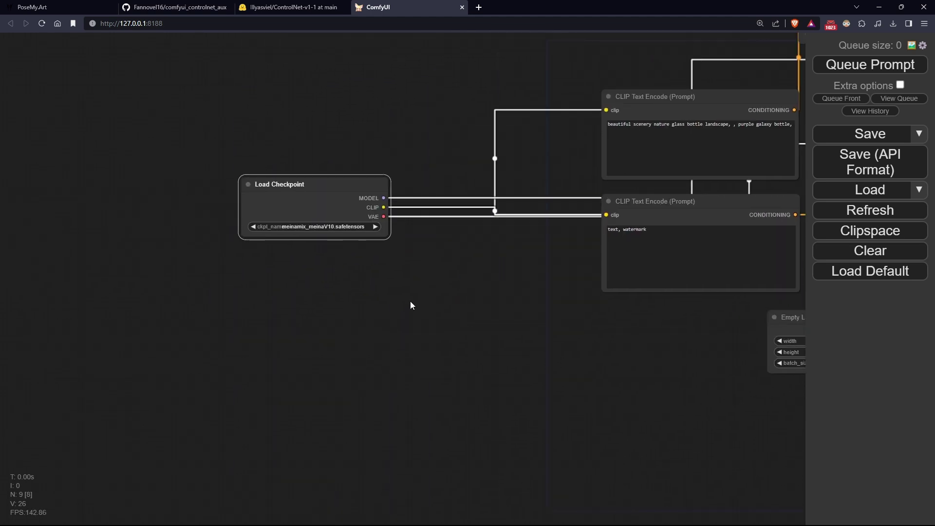
{"action": "left_click_drag", "start_coordinate": [410, 306], "coordinate": [188, 306]}
- Route the checkpoint's CLIP through a new CLIPSetLastLayer node with stop_at_clip_layer -2 into both prompt encoders
{"action": "left_click_drag", "start_coordinate": [161, 208], "coordinate": [208, 295]}
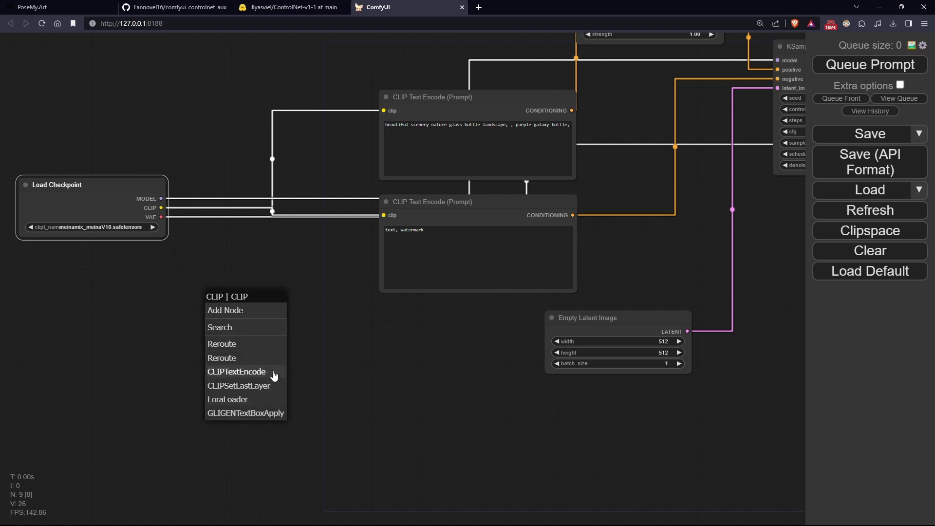
{"action": "left_click", "coordinate": [255, 389]}
{"action": "left_click_drag", "start_coordinate": [353, 317], "coordinate": [384, 217]}
{"action": "left_click_drag", "start_coordinate": [354, 317], "coordinate": [383, 111]}
{"action": "left_click_drag", "start_coordinate": [274, 302], "coordinate": [263, 191]}
- Tidy the layout by repositioning the ControlNet loader and placing VAE Decode and Save Image beyond the KSampler
{"action": "left_click_drag", "start_coordinate": [758, 281], "coordinate": [520, 292]}
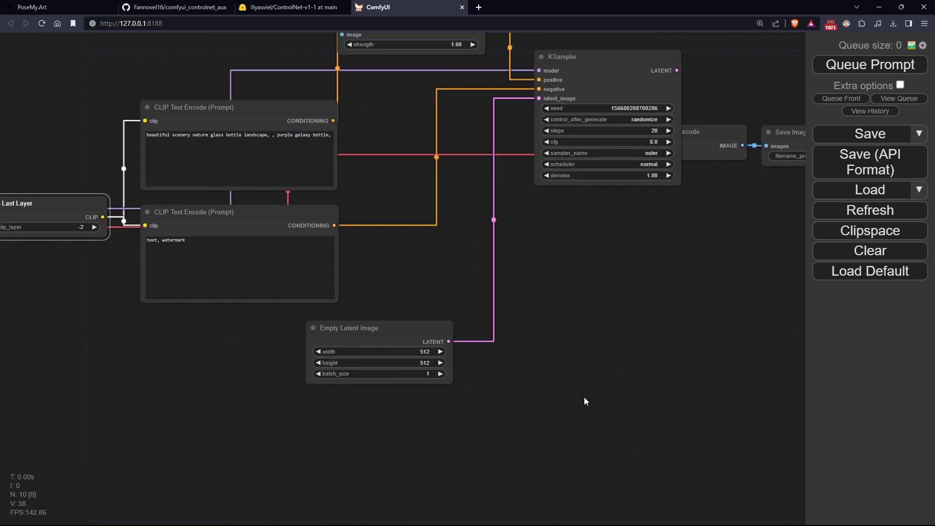
{"action": "left_click_drag", "start_coordinate": [561, 330], "coordinate": [517, 415]}
{"action": "left_click_drag", "start_coordinate": [150, 80], "coordinate": [162, 98]}
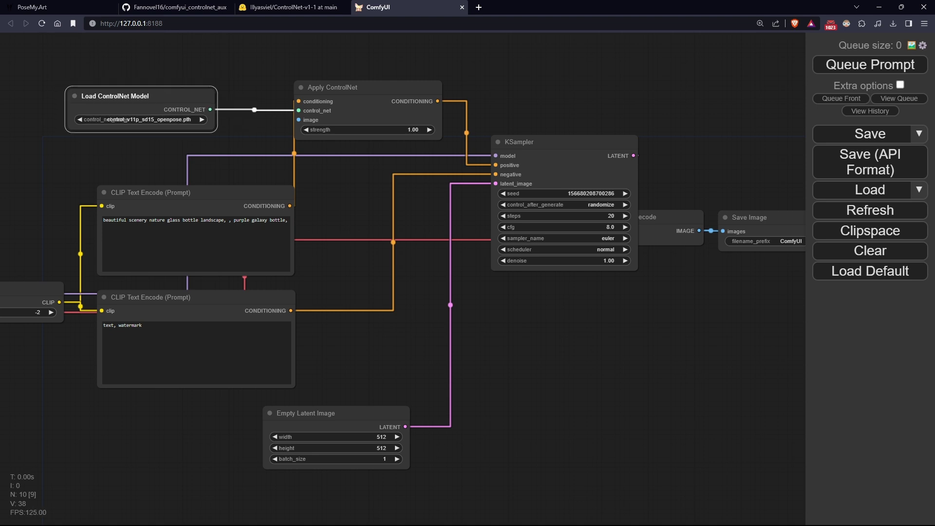
{"action": "left_click_drag", "start_coordinate": [712, 255], "coordinate": [577, 281]}
{"action": "left_click_drag", "start_coordinate": [604, 245], "coordinate": [707, 229]}
{"action": "left_click_drag", "start_coordinate": [536, 247], "coordinate": [619, 171]}
{"action": "left_click_drag", "start_coordinate": [748, 225], "coordinate": [751, 167]}
{"action": "left_click_drag", "start_coordinate": [523, 210], "coordinate": [825, 291]}
{"action": "left_click_drag", "start_coordinate": [125, 208], "coordinate": [95, 126]}
- Switch to PoseMy.Art and load the preset pose of a standing female figure with one hand on her hip
{"action": "left_click", "coordinate": [75, 7]}
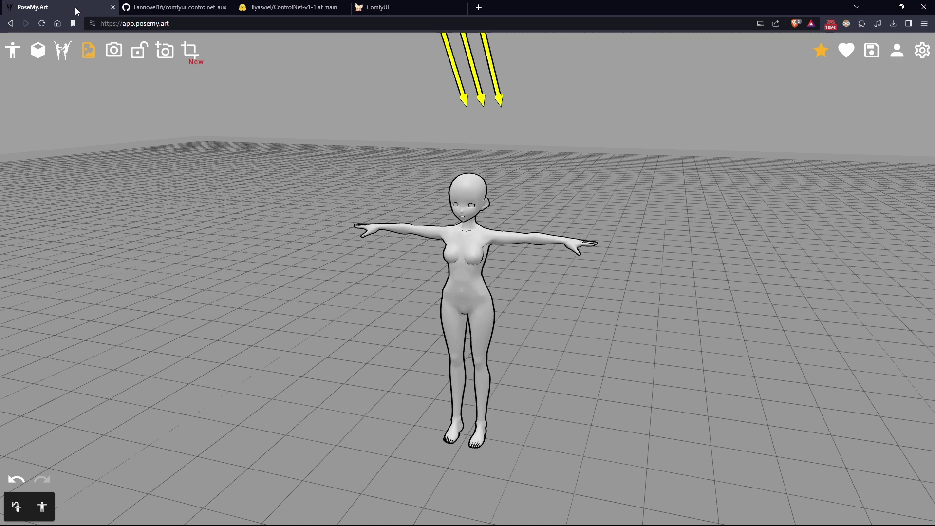
{"action": "left_click", "coordinate": [58, 53]}
{"action": "scroll", "coordinate": [373, 248], "scroll_direction": "down", "scroll_amount": 5}
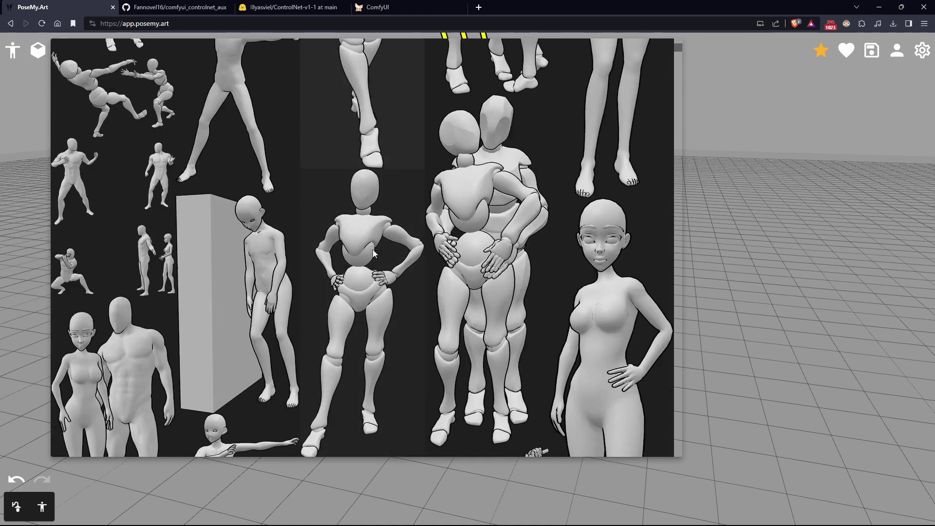
{"action": "scroll", "coordinate": [373, 249], "scroll_direction": "down", "scroll_amount": 3}
{"action": "left_click", "coordinate": [606, 191]}
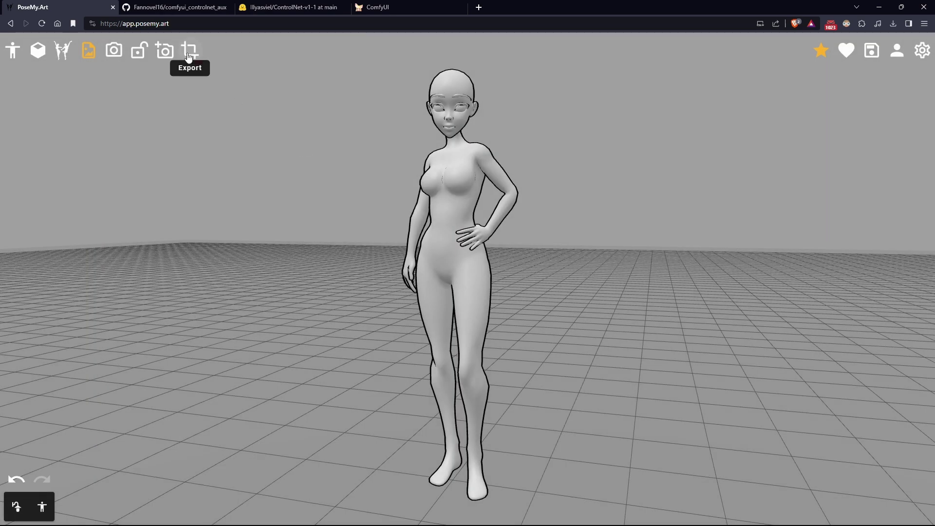
- Set the export height to 1000, frame the whole figure, and export it as OpenPose with hands
{"action": "left_click", "coordinate": [189, 57]}
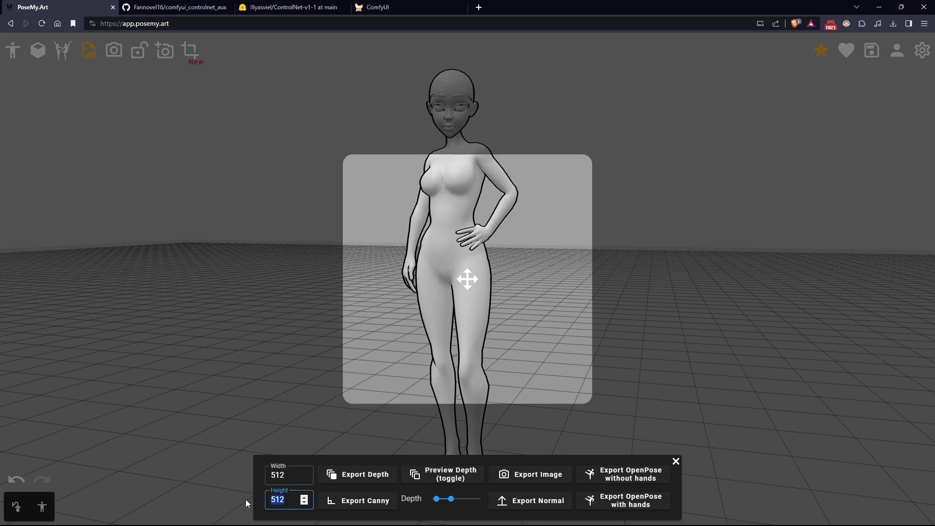
{"action": "type", "text": "1000"}
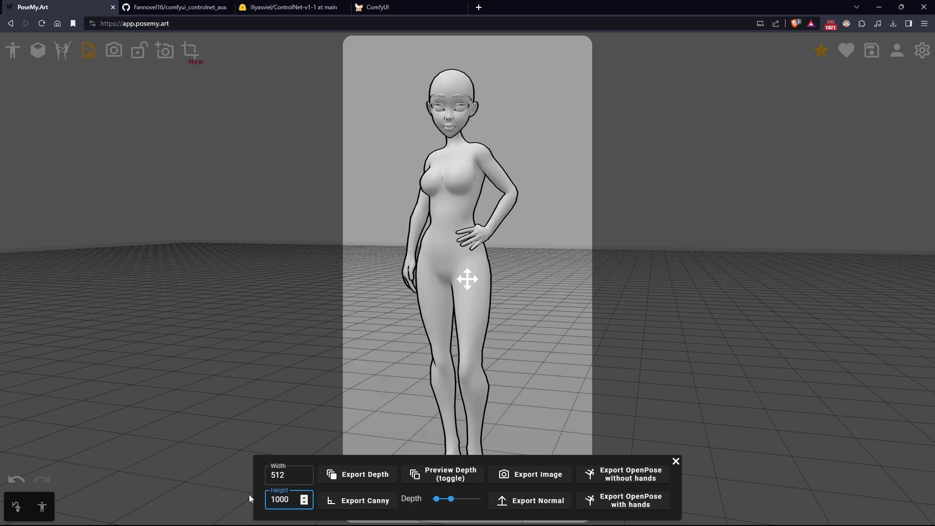
{"action": "left_click_drag", "start_coordinate": [568, 276], "coordinate": [659, 301]}
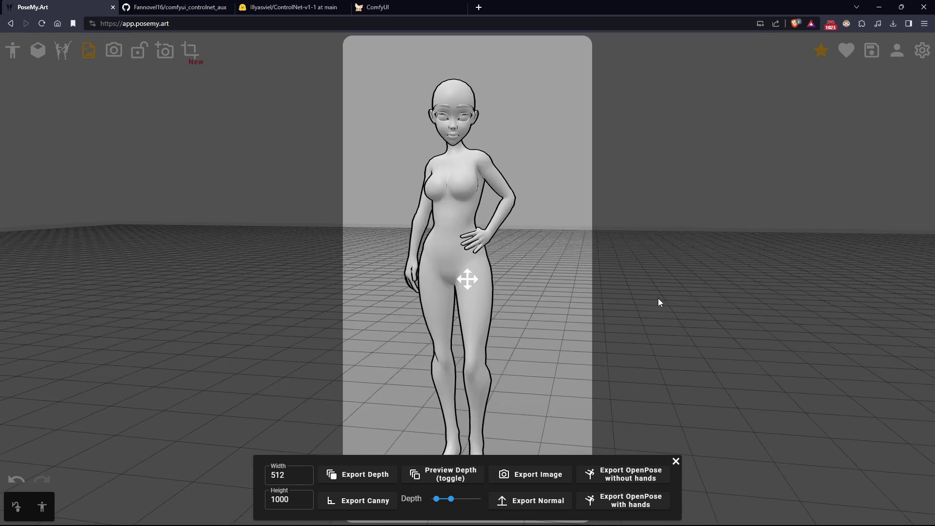
{"action": "left_click", "coordinate": [648, 498]}
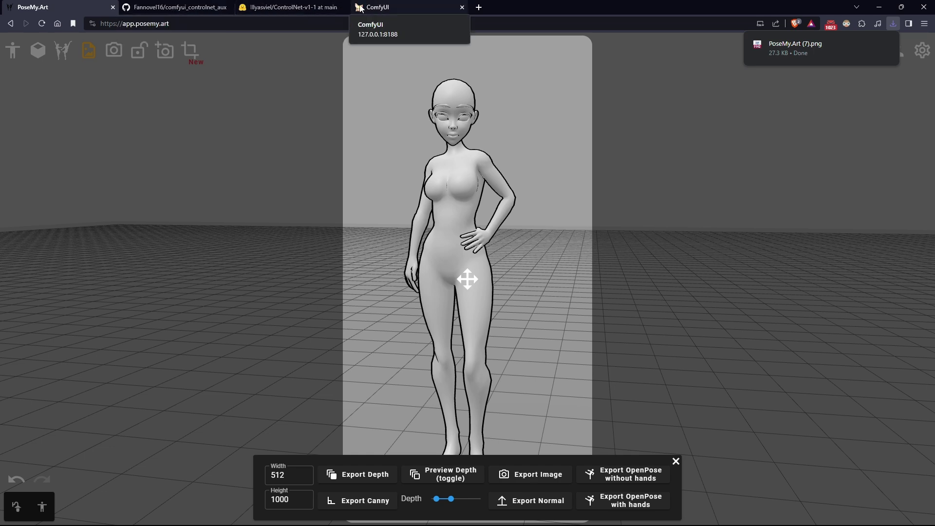
- Switch to ComfyUI, add a LoadImage node, and load the downloaded PoseMy.Art (7).png into it
{"action": "left_click", "coordinate": [375, 7]}
{"action": "left_click_drag", "start_coordinate": [173, 164], "coordinate": [259, 157]}
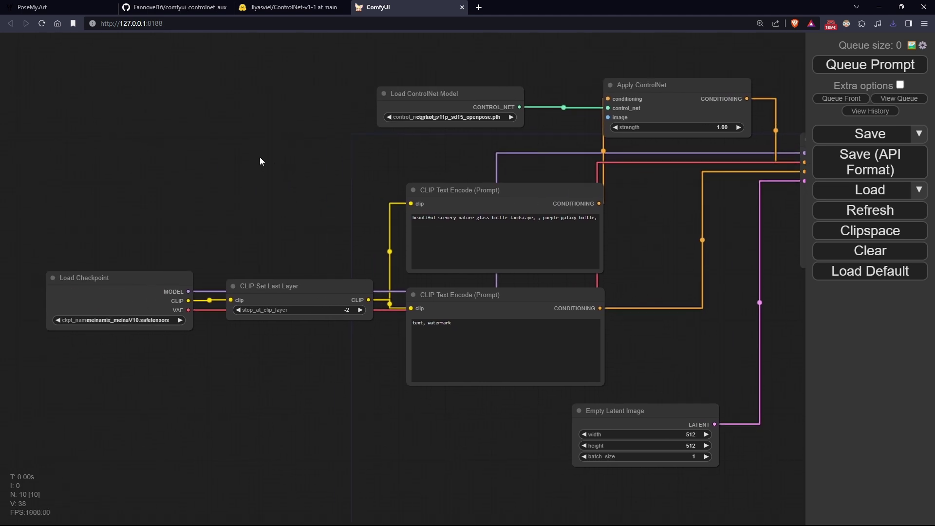
{"action": "double_click", "coordinate": [199, 142]}
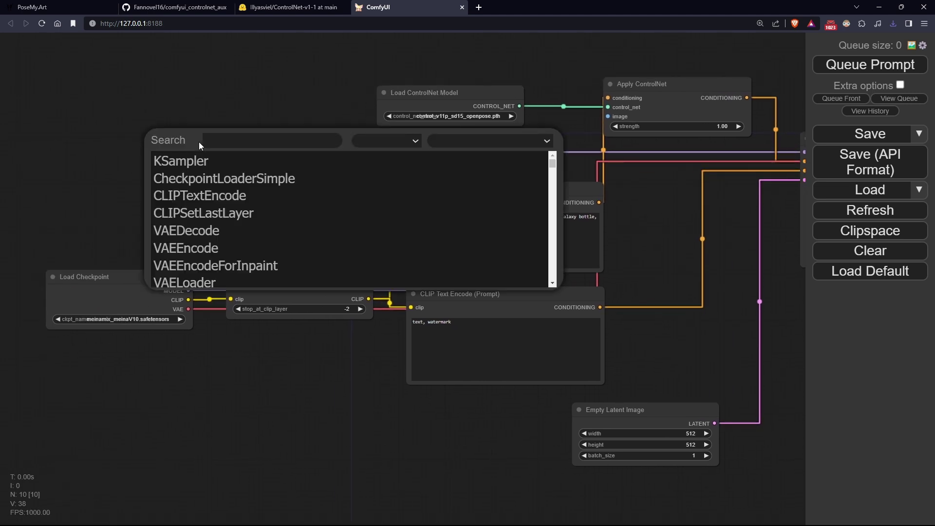
{"action": "type", "text": "load"}
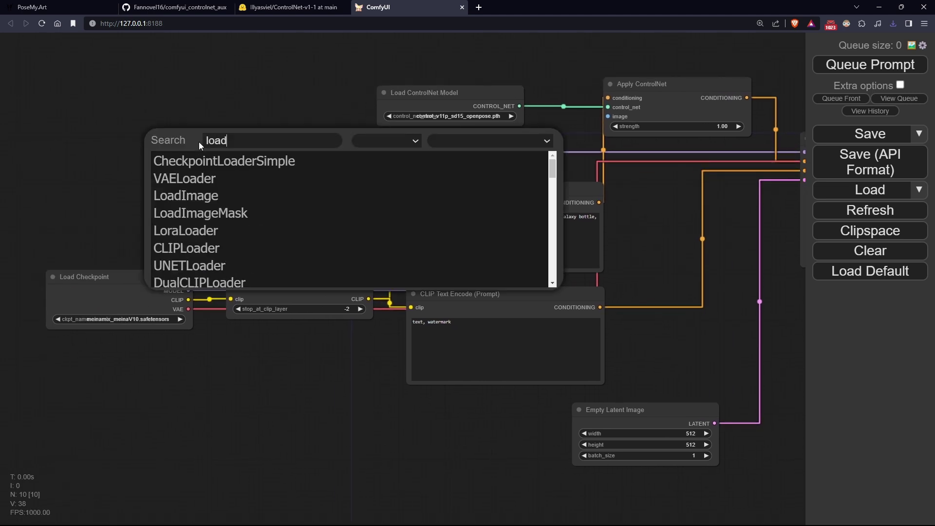
{"action": "left_click", "coordinate": [189, 195]}
{"action": "left_click", "coordinate": [893, 23]}
{"action": "left_click_drag", "start_coordinate": [779, 63], "coordinate": [201, 166]}
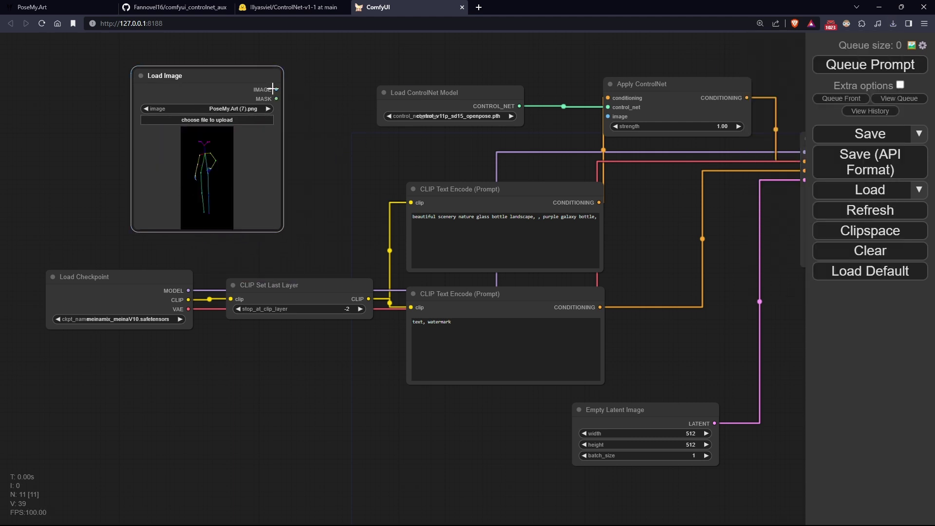
- Connect the pose image to Apply ControlNet's image input and queue the prompt
{"action": "left_click_drag", "start_coordinate": [273, 88], "coordinate": [608, 116]}
{"action": "left_click_drag", "start_coordinate": [281, 160], "coordinate": [201, 182]}
{"action": "left_click_drag", "start_coordinate": [316, 180], "coordinate": [232, 159]}
{"action": "scroll", "coordinate": [270, 163], "scroll_direction": "down", "scroll_amount": 1}
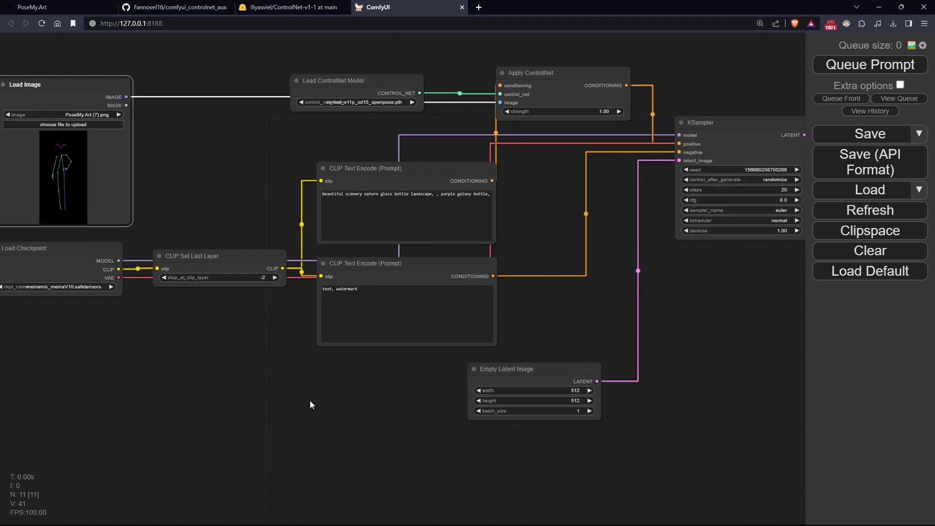
{"action": "left_click_drag", "start_coordinate": [311, 404], "coordinate": [59, 396]}
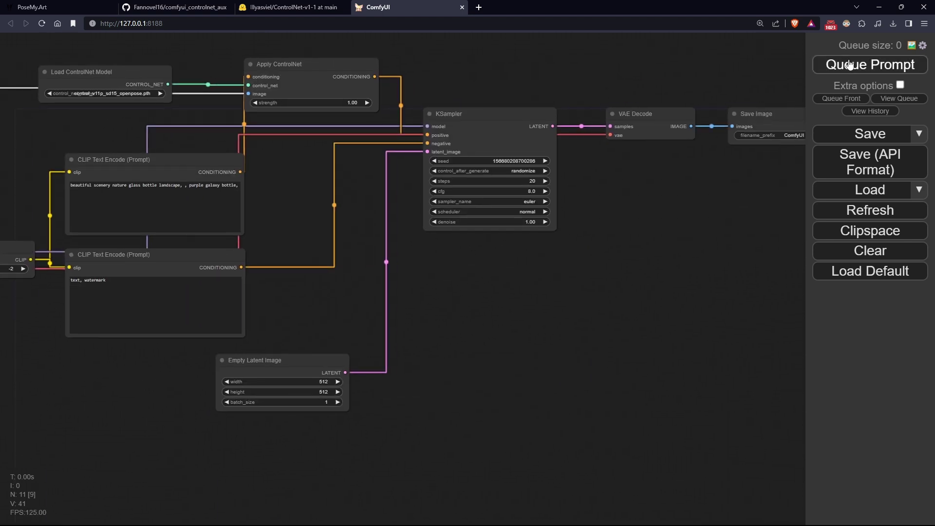
{"action": "left_click", "coordinate": [874, 73]}
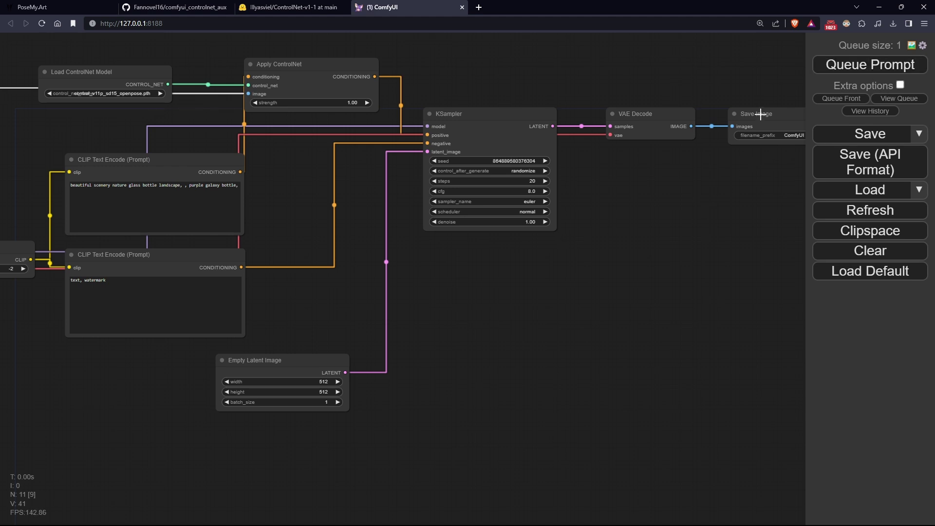
- Reposition the Save Image node and move the Empty Latent Image node closer to the negative prompt
{"action": "left_click_drag", "start_coordinate": [759, 115], "coordinate": [642, 171]}
{"action": "left_click_drag", "start_coordinate": [321, 363], "coordinate": [357, 290]}
{"action": "left_click_drag", "start_coordinate": [562, 337], "coordinate": [445, 358]}
{"action": "left_click_drag", "start_coordinate": [53, 390], "coordinate": [411, 469]}
{"action": "scroll", "coordinate": [411, 469], "scroll_direction": "up", "scroll_amount": 2}
{"action": "left_click_drag", "start_coordinate": [729, 430], "coordinate": [603, 413]}
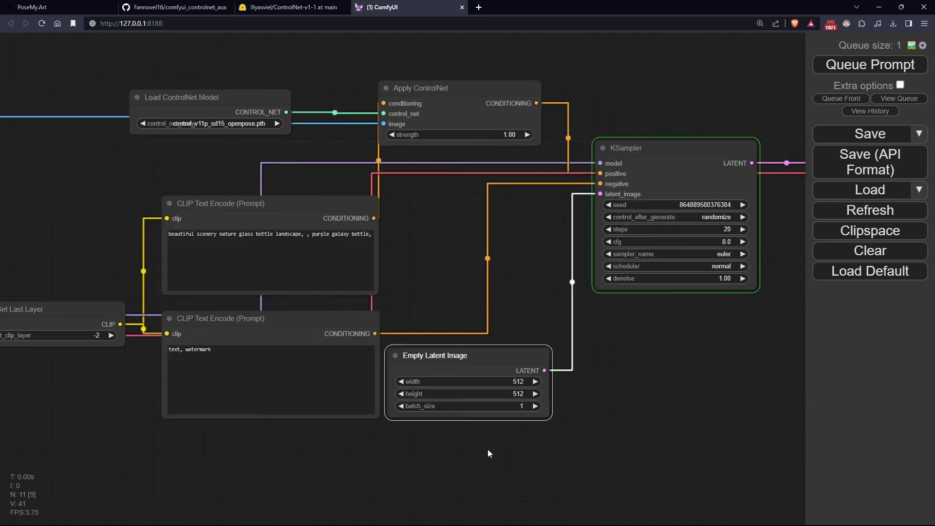
{"action": "mouse_move", "coordinate": [687, 371]}
{"action": "left_mouse_down"}
{"action": "mouse_move", "coordinate": [435, 383]}
{"action": "mouse_move", "coordinate": [696, 386]}
{"action": "left_mouse_up"}
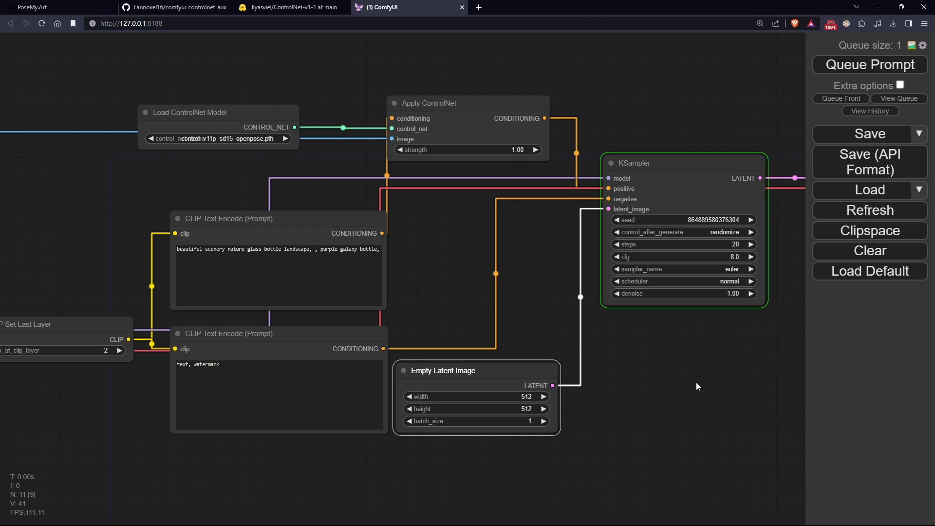
- Move the Load Image node next to Save Image so the pose and generated picture sit side by side
{"action": "left_click_drag", "start_coordinate": [696, 381], "coordinate": [411, 368]}
{"action": "left_click_drag", "start_coordinate": [698, 355], "coordinate": [830, 521]}
{"action": "left_click_drag", "start_coordinate": [495, 461], "coordinate": [777, 412]}
{"action": "scroll", "coordinate": [516, 306], "scroll_direction": "down", "scroll_amount": 4}
{"action": "left_click_drag", "start_coordinate": [196, 155], "coordinate": [777, 339]}
{"action": "left_click_drag", "start_coordinate": [604, 421], "coordinate": [134, 332]}
{"action": "scroll", "coordinate": [133, 332], "scroll_direction": "up", "scroll_amount": 4}
{"action": "scroll", "coordinate": [341, 385], "scroll_direction": "up", "scroll_amount": 3}
{"action": "left_click_drag", "start_coordinate": [555, 390], "coordinate": [412, 438]}
{"action": "scroll", "coordinate": [743, 229], "scroll_direction": "down", "scroll_amount": 1}
{"action": "scroll", "coordinate": [743, 228], "scroll_direction": "down", "scroll_amount": 1}
{"action": "left_click_drag", "start_coordinate": [543, 52], "coordinate": [563, 170]}
{"action": "left_click_drag", "start_coordinate": [395, 380], "coordinate": [406, 522]}
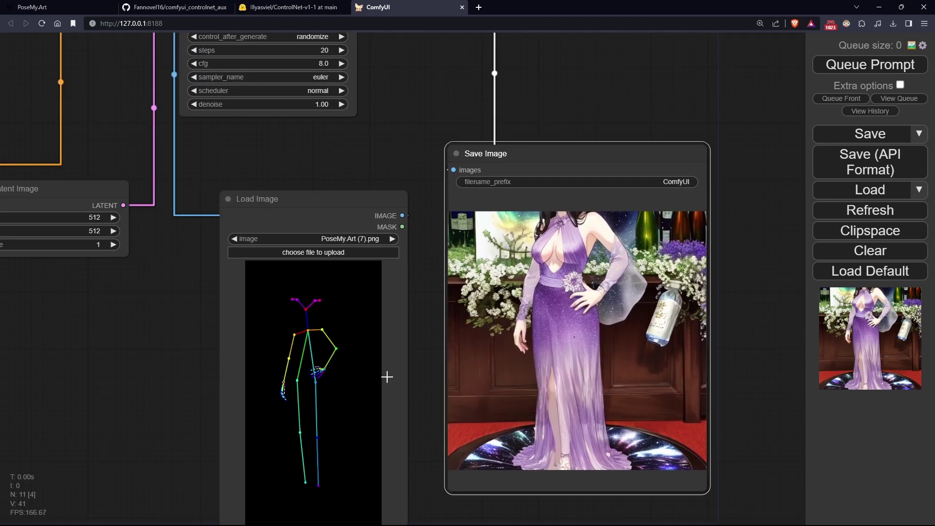
{"action": "left_click_drag", "start_coordinate": [337, 203], "coordinate": [356, 153]}
- Set the Empty Latent Image height to 1000 and queue the prompt again
{"action": "left_click_drag", "start_coordinate": [161, 287], "coordinate": [363, 284]}
{"action": "left_click", "coordinate": [295, 233]}
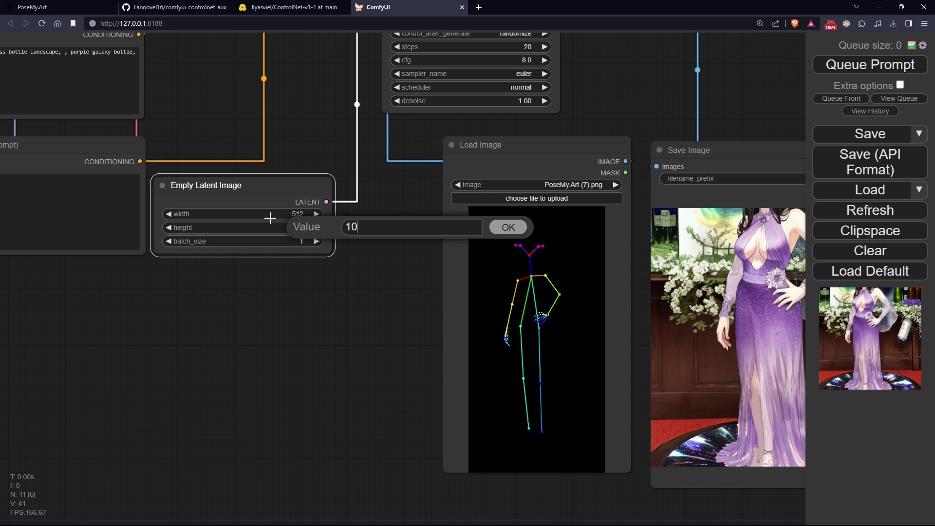
{"action": "key", "text": "Escape"}
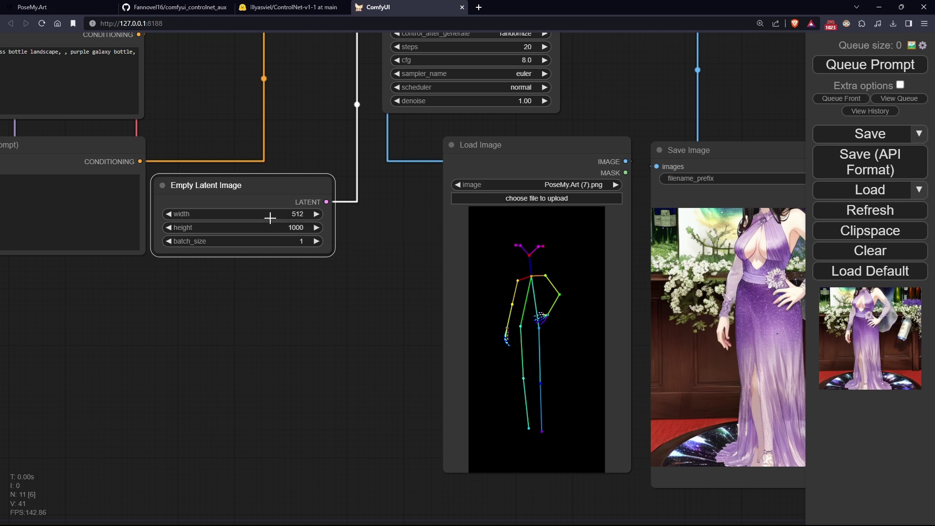
{"action": "left_click_drag", "start_coordinate": [323, 344], "coordinate": [527, 493]}
{"action": "left_click", "coordinate": [869, 64]}
- Examine the generated image and compare its pose with the OpenPose skeleton
{"action": "left_click_drag", "start_coordinate": [547, 451], "coordinate": [116, 300]}
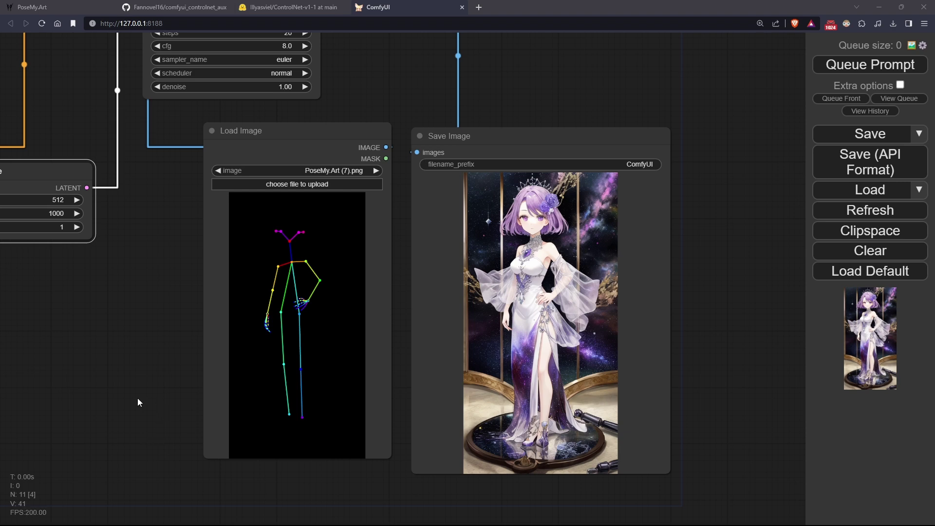
{"action": "scroll", "coordinate": [146, 399], "scroll_direction": "up", "scroll_amount": 2}
{"action": "scroll", "coordinate": [731, 329], "scroll_direction": "up", "scroll_amount": 3}
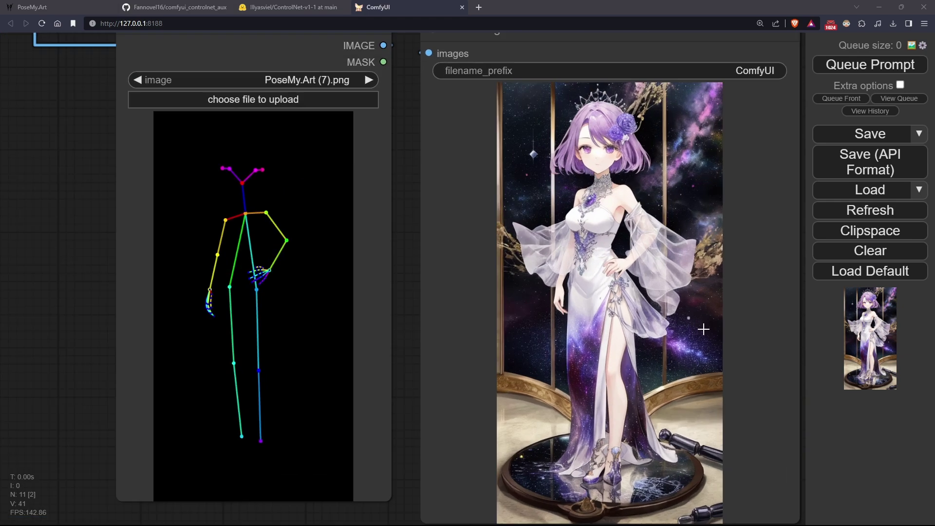
{"action": "scroll", "coordinate": [696, 329], "scroll_direction": "up", "scroll_amount": 1}
{"action": "scroll", "coordinate": [683, 330], "scroll_direction": "down", "scroll_amount": 6}
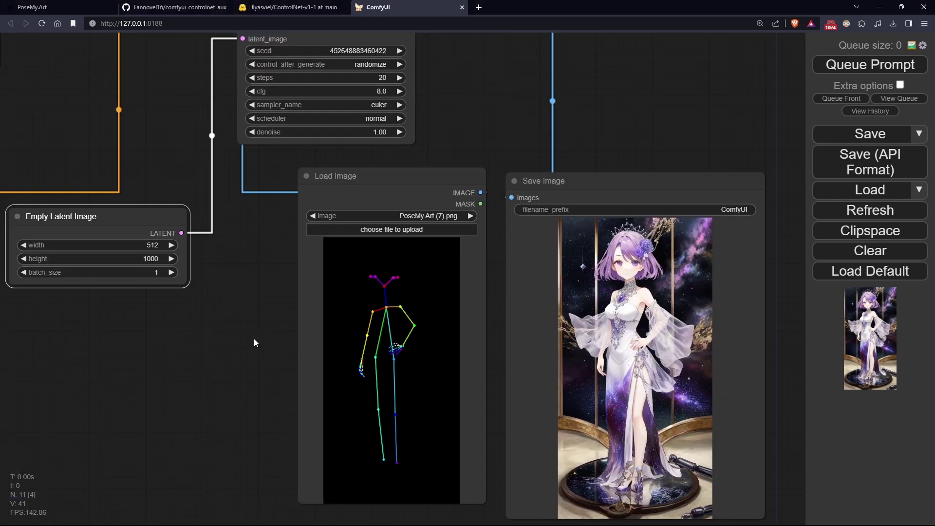
{"action": "scroll", "coordinate": [255, 329], "scroll_direction": "up", "scroll_amount": 3}
{"action": "left_click_drag", "start_coordinate": [196, 296], "coordinate": [230, 307]}
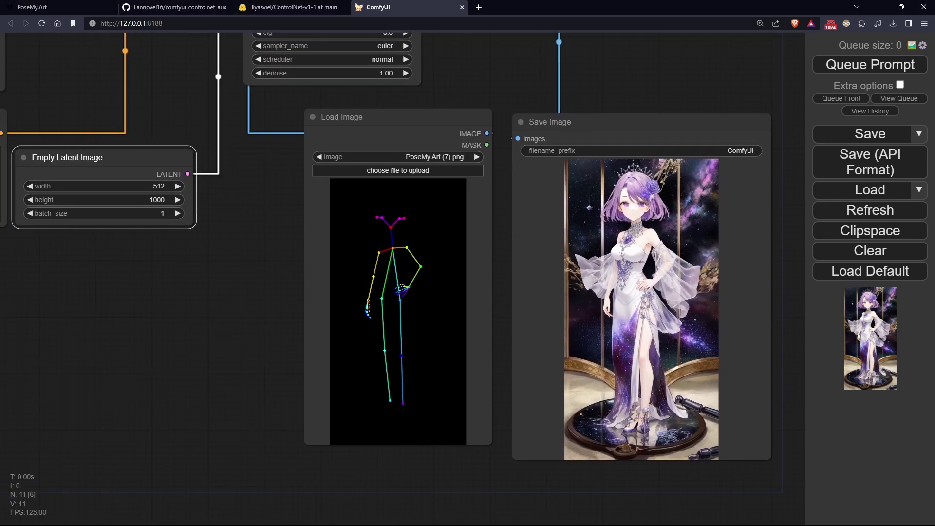
{"action": "left_click_drag", "start_coordinate": [179, 362], "coordinate": [551, 482]}
- Switch to the comfyui_controlnet_aux GitHub page and review the README's preprocessor node lists and example images
{"action": "left_click", "coordinate": [176, 7]}
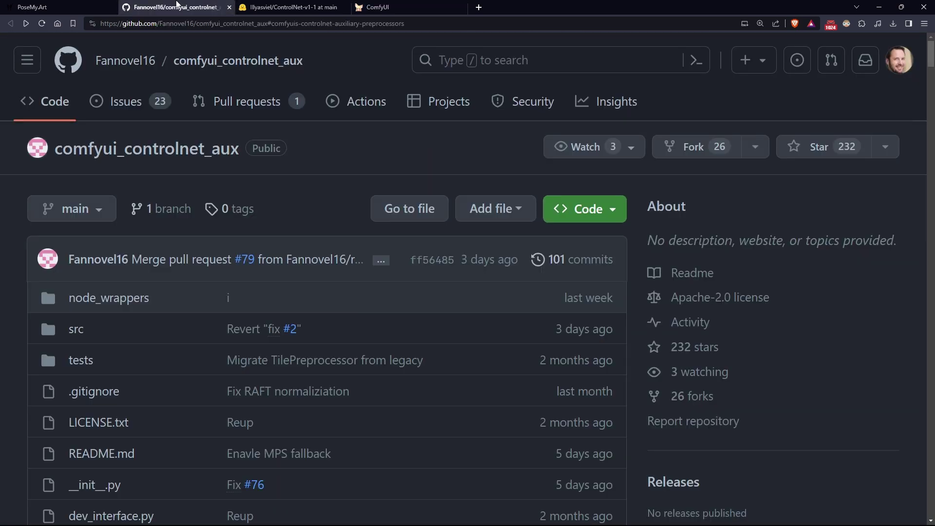
{"action": "scroll", "coordinate": [531, 228], "scroll_direction": "down", "scroll_amount": 15}
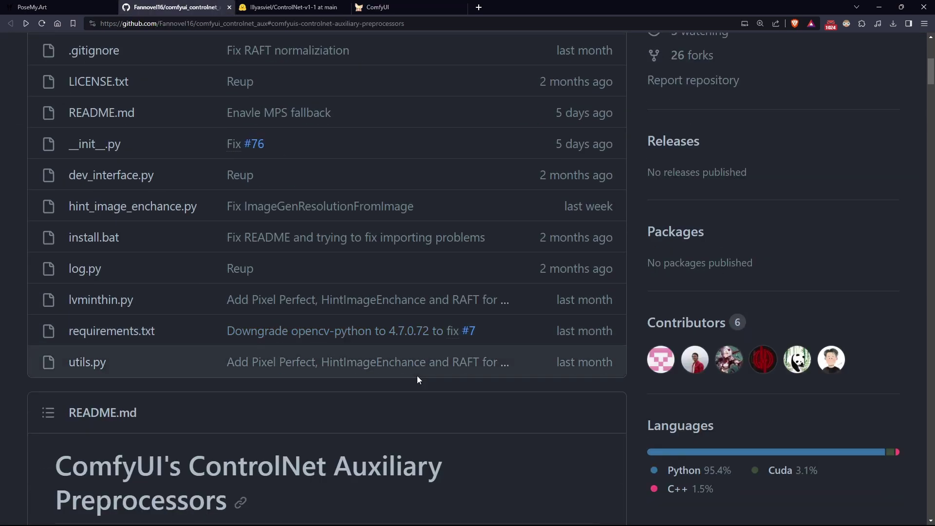
{"action": "scroll", "coordinate": [500, 308], "scroll_direction": "down", "scroll_amount": 20}
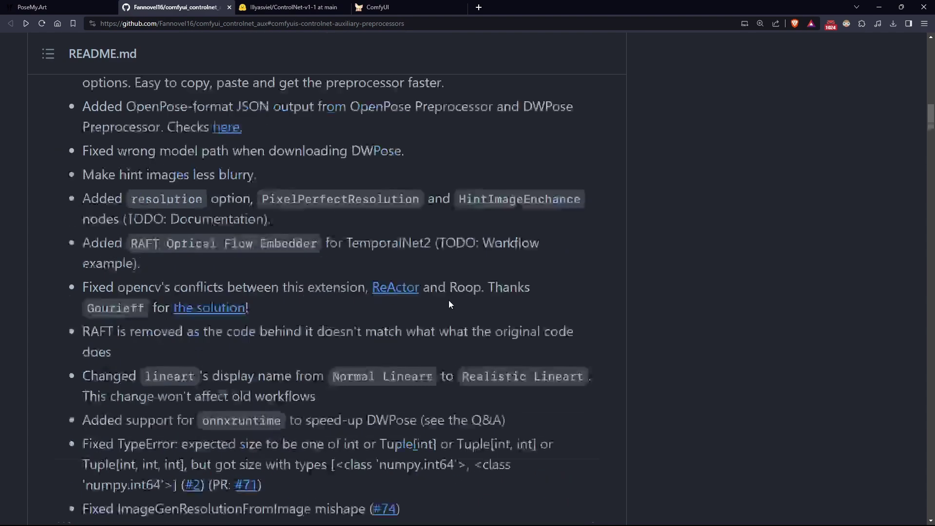
{"action": "scroll", "coordinate": [434, 313], "scroll_direction": "down", "scroll_amount": 10}
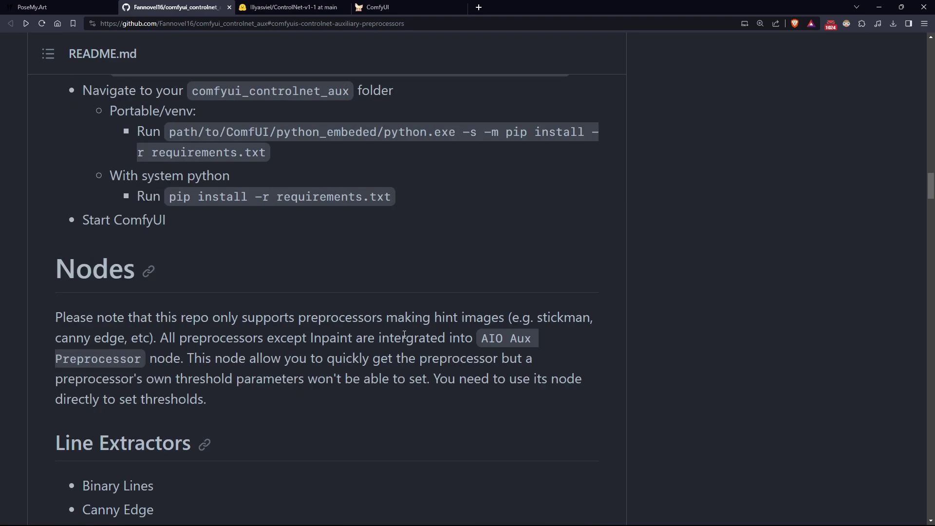
{"action": "scroll", "coordinate": [404, 335], "scroll_direction": "down", "scroll_amount": 15}
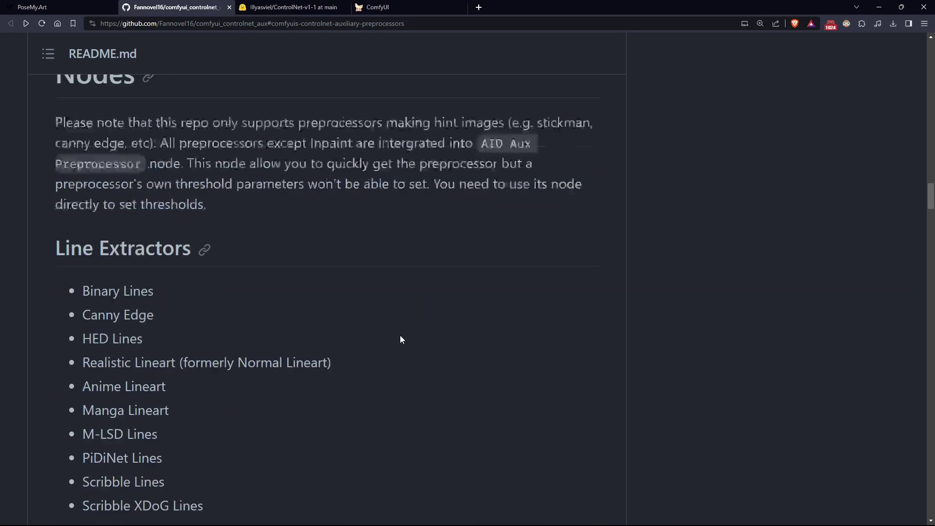
{"action": "scroll", "coordinate": [392, 363], "scroll_direction": "down", "scroll_amount": 5}
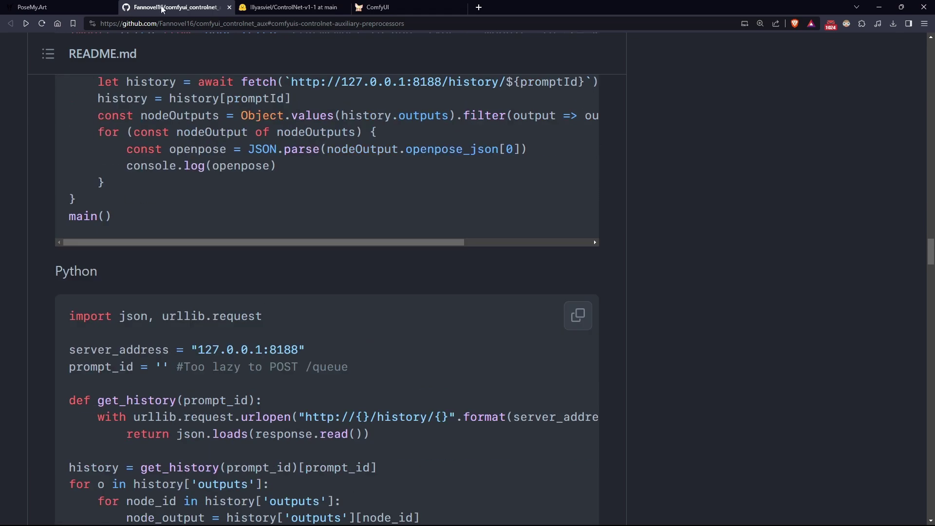
{"action": "middle_click", "coordinate": [684, 271]}
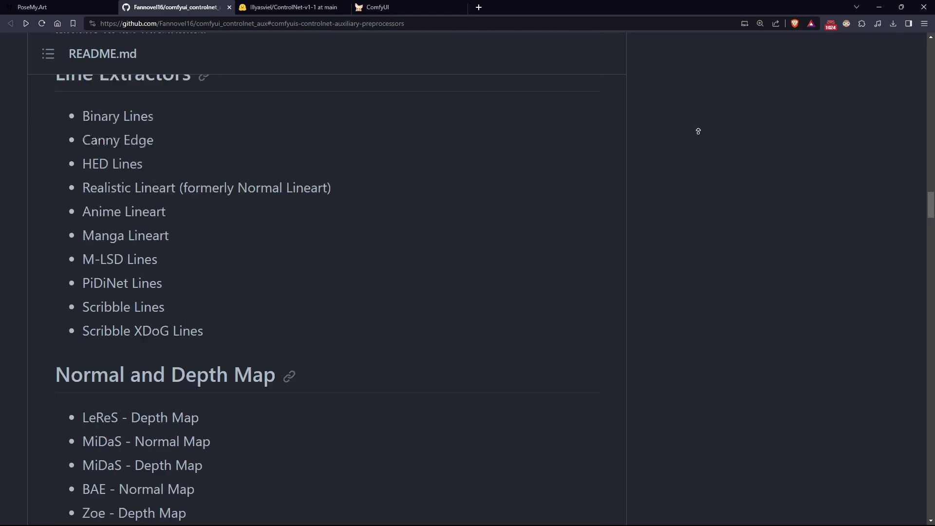
{"action": "middle_click", "coordinate": [699, 126]}
{"action": "scroll", "coordinate": [609, 302], "scroll_direction": "down", "scroll_amount": 20}
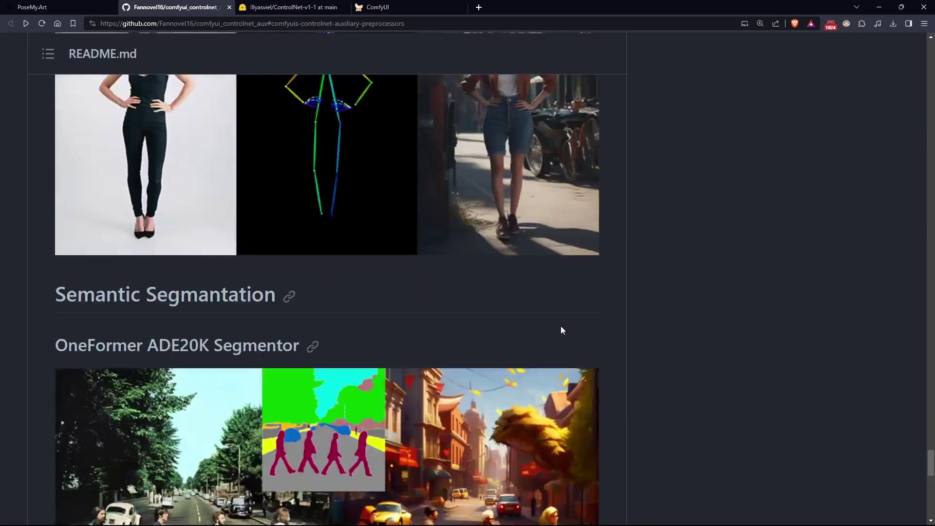
- Open the testing workflow test_cn_aux_full.json linked at the end of the README and download the file
{"action": "scroll", "coordinate": [545, 336], "scroll_direction": "down", "scroll_amount": 15}
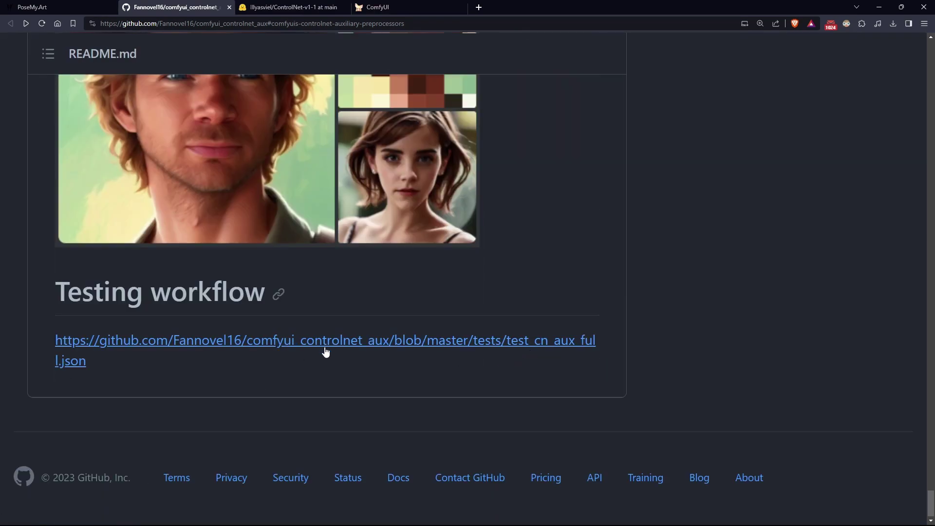
{"action": "left_click", "coordinate": [277, 343]}
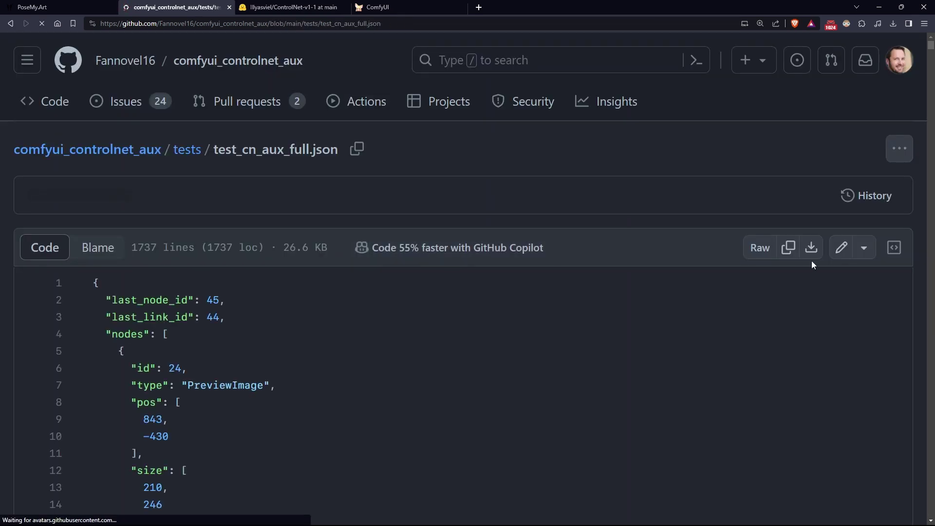
{"action": "left_click", "coordinate": [810, 273]}
- Switch to ComfyUI, open a second instance at 127.0.0.1:8188 in a new tab, and load the downloaded test_cn_aux_full workflow into it
{"action": "left_click", "coordinate": [411, 5]}
{"action": "left_click", "coordinate": [889, 26]}
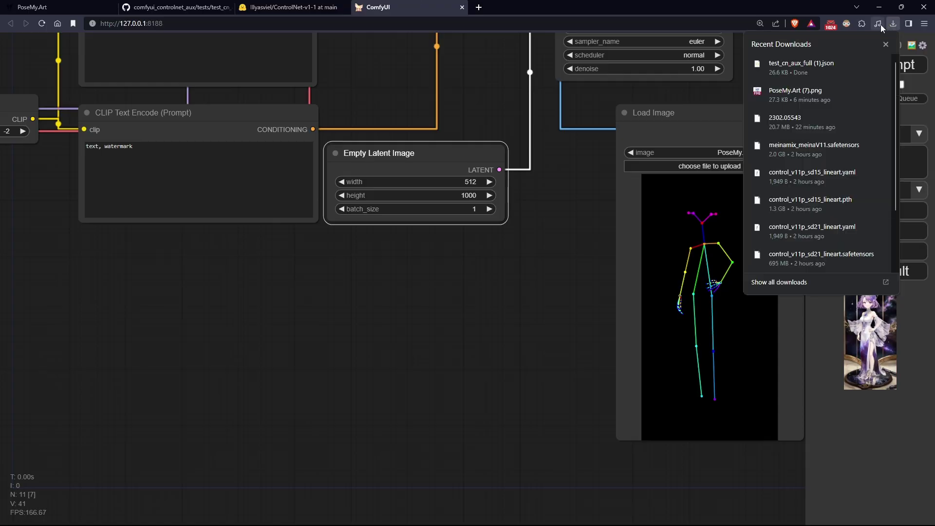
{"action": "left_click", "coordinate": [136, 25]}
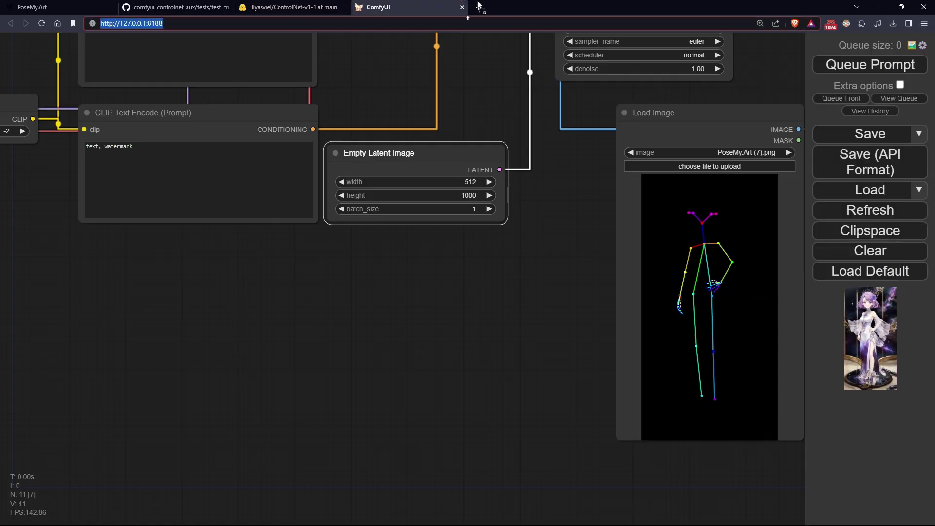
{"action": "left_click_drag", "start_coordinate": [136, 25], "coordinate": [482, 7]}
{"action": "left_click", "coordinate": [892, 23]}
{"action": "left_click_drag", "start_coordinate": [837, 67], "coordinate": [634, 77]}
{"action": "scroll", "coordinate": [635, 76], "scroll_direction": "down", "scroll_amount": 5}
{"action": "scroll", "coordinate": [691, 225], "scroll_direction": "down", "scroll_amount": 3}
{"action": "left_click_drag", "start_coordinate": [709, 230], "coordinate": [552, 272]}
- Switch to PoseMy.Art and export the posed mannequin as a plain 512 × 1000 image
{"action": "left_click", "coordinate": [73, 4]}
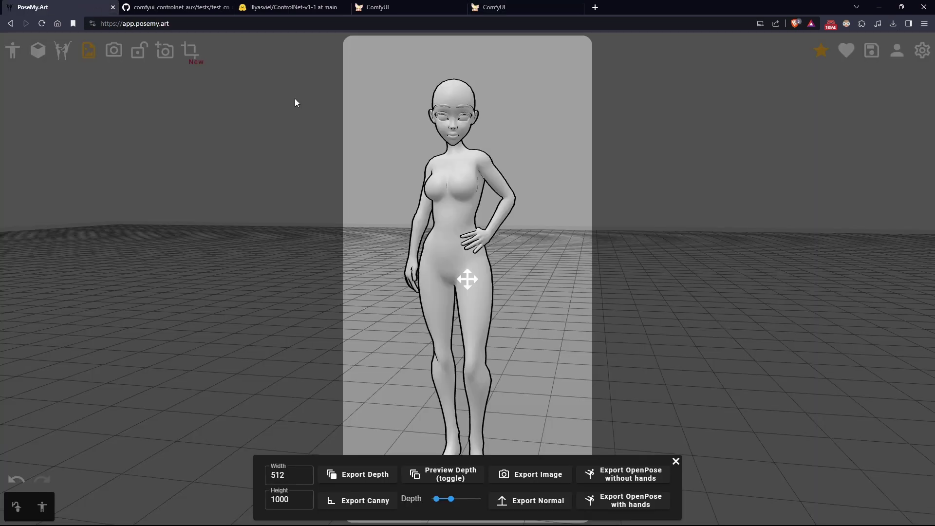
{"action": "left_click", "coordinate": [536, 474]}
{"action": "left_click", "coordinate": [377, 7]}
- Load the exported mannequin image PoseMy.Art (8).png into the test workflow's Load Image node and queue the prompt
{"action": "left_click", "coordinate": [494, 7]}
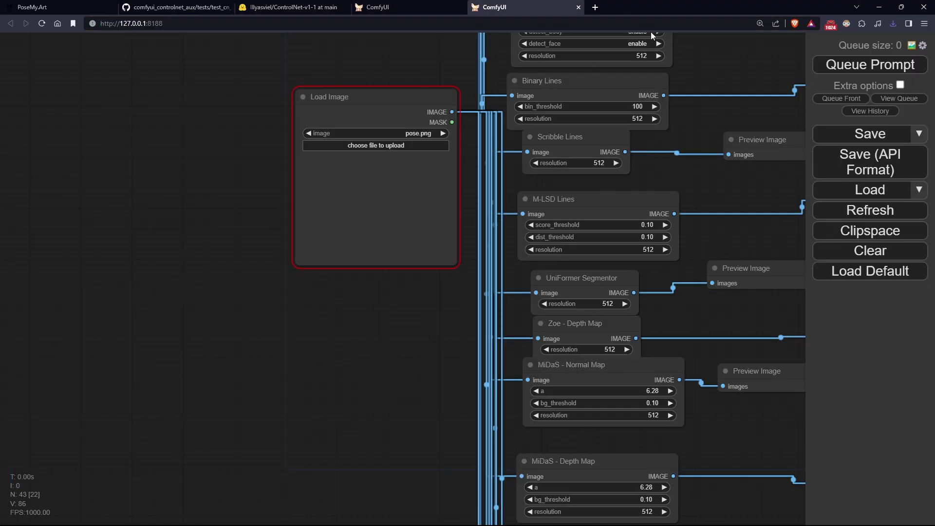
{"action": "left_click", "coordinate": [892, 23]}
{"action": "left_click_drag", "start_coordinate": [791, 68], "coordinate": [363, 192]}
{"action": "left_click", "coordinate": [882, 69]}
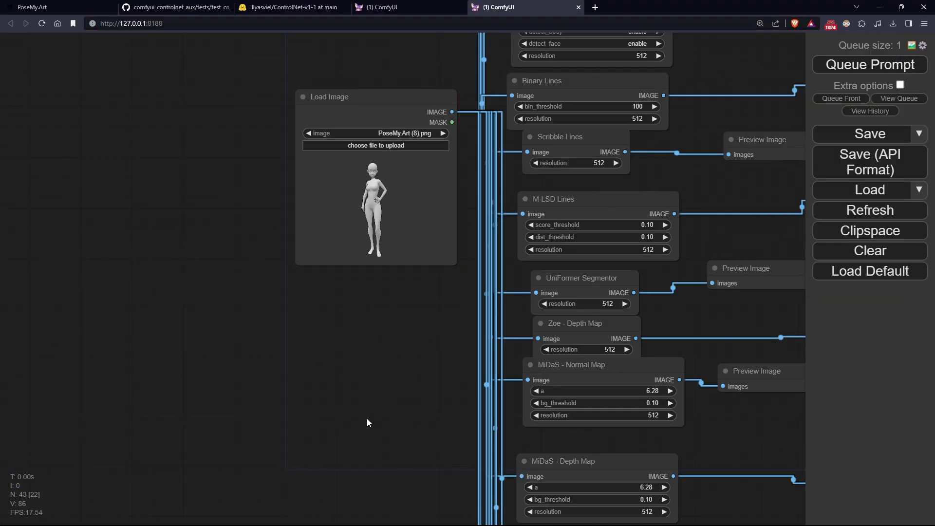
- Examine the preview output of every preprocessor in the test workflow, from PiDiNet Lines down to Tile
{"action": "left_click_drag", "start_coordinate": [359, 417], "coordinate": [110, 499]}
{"action": "left_click_drag", "start_coordinate": [142, 128], "coordinate": [130, 174]}
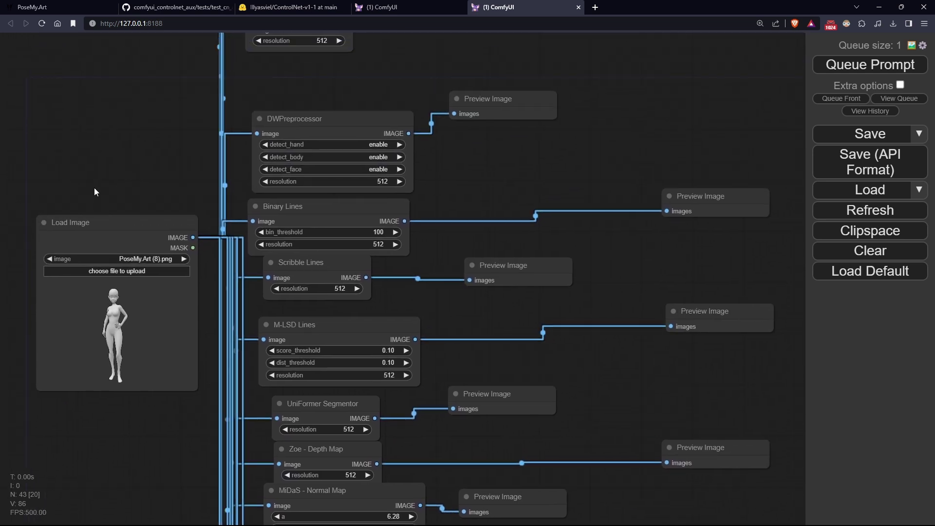
{"action": "left_click_drag", "start_coordinate": [96, 212], "coordinate": [31, 489]}
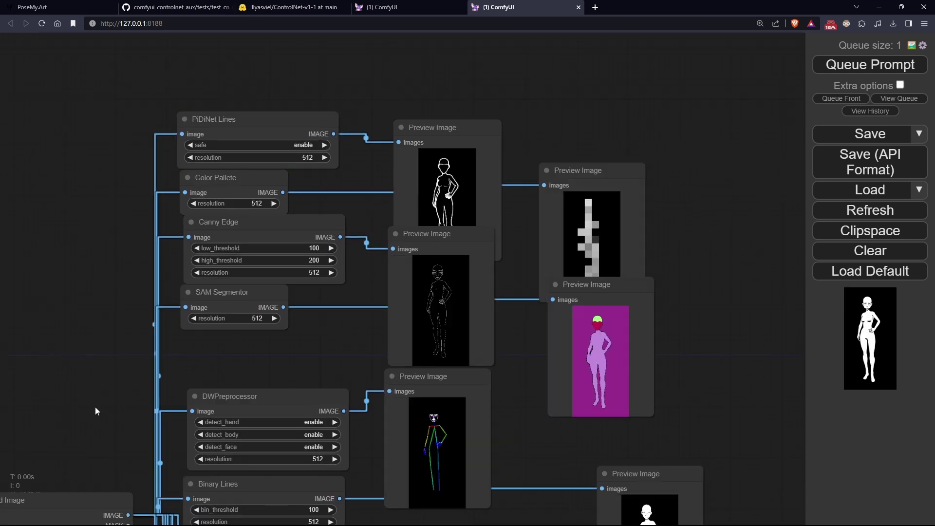
{"action": "mouse_move", "coordinate": [95, 407]}
{"action": "left_mouse_down"}
{"action": "mouse_move", "coordinate": [100, 208]}
{"action": "mouse_move", "coordinate": [114, 131]}
{"action": "mouse_move", "coordinate": [124, 173]}
{"action": "left_mouse_up"}
{"action": "scroll", "coordinate": [124, 173], "scroll_direction": "up", "scroll_amount": 3}
{"action": "left_click_drag", "start_coordinate": [148, 141], "coordinate": [45, 73]}
{"action": "left_click_drag", "start_coordinate": [592, 457], "coordinate": [456, 350]}
{"action": "scroll", "coordinate": [460, 351], "scroll_direction": "down", "scroll_amount": 2}
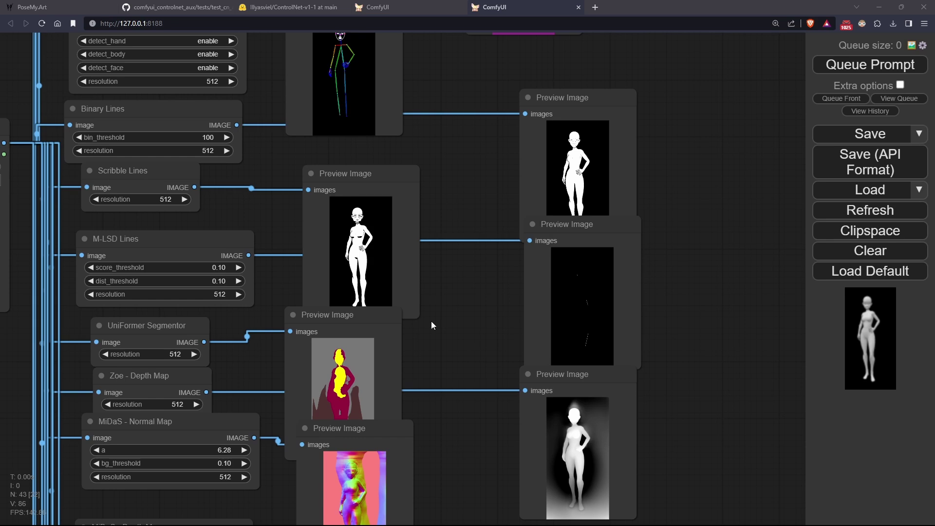
{"action": "left_click_drag", "start_coordinate": [457, 451], "coordinate": [487, 31]}
{"action": "left_click_drag", "start_coordinate": [495, 429], "coordinate": [471, 95]}
{"action": "left_click_drag", "start_coordinate": [462, 332], "coordinate": [460, 273]}
{"action": "left_click_drag", "start_coordinate": [483, 372], "coordinate": [497, 229]}
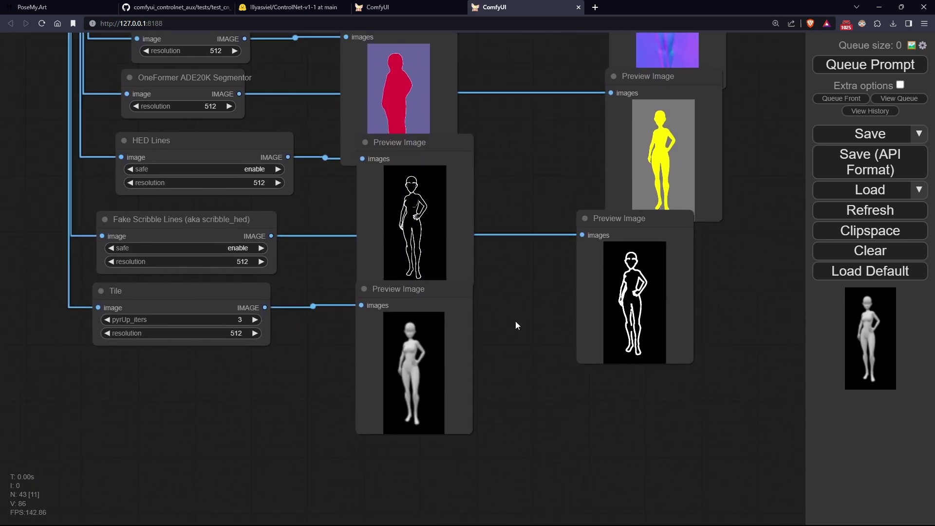
{"action": "left_click_drag", "start_coordinate": [515, 321], "coordinate": [541, 432]}
{"action": "left_click_drag", "start_coordinate": [583, 154], "coordinate": [527, 502]}
{"action": "left_click_drag", "start_coordinate": [538, 108], "coordinate": [559, 444]}
{"action": "left_click_drag", "start_coordinate": [568, 177], "coordinate": [573, 377]}
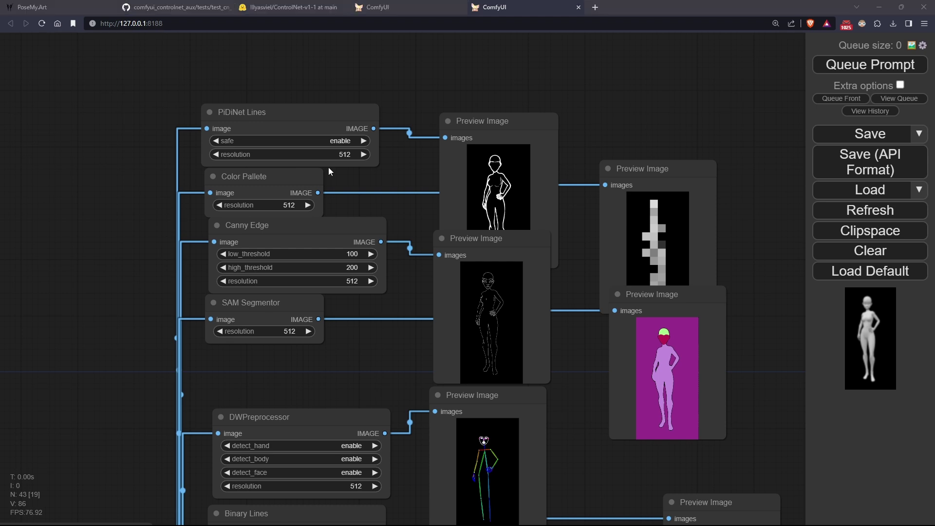
- Return to the OpenPose ControlNet workflow and load the exported mannequin image into its Load Image node in place of the skeleton
{"action": "left_click", "coordinate": [454, 7]}
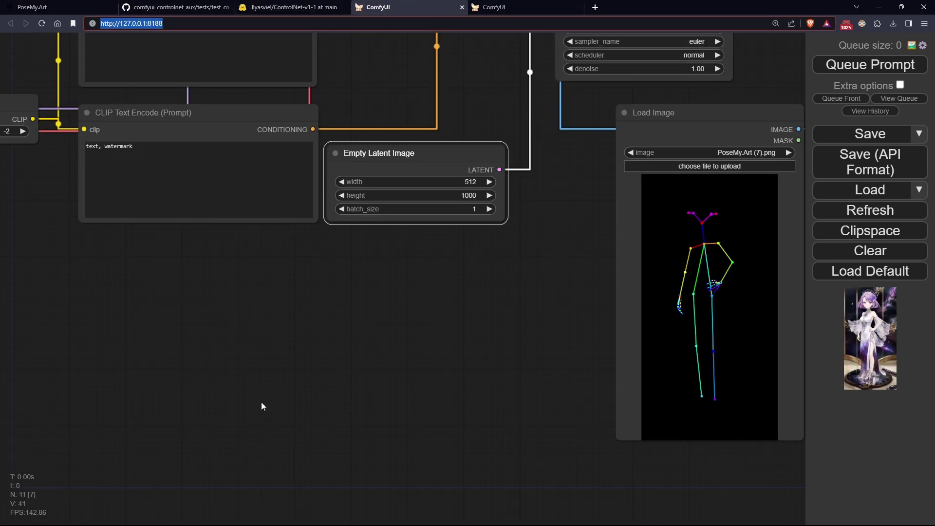
{"action": "scroll", "coordinate": [263, 428], "scroll_direction": "down", "scroll_amount": 4}
{"action": "scroll", "coordinate": [452, 445], "scroll_direction": "up", "scroll_amount": 1}
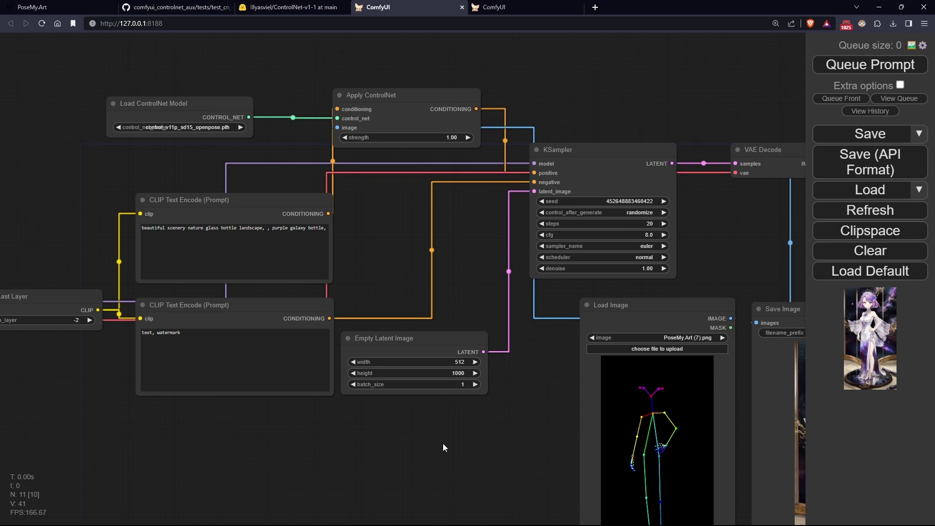
{"action": "left_click_drag", "start_coordinate": [443, 445], "coordinate": [592, 391]}
{"action": "left_click_drag", "start_coordinate": [409, 391], "coordinate": [678, 384]}
{"action": "left_click_drag", "start_coordinate": [478, 371], "coordinate": [364, 449]}
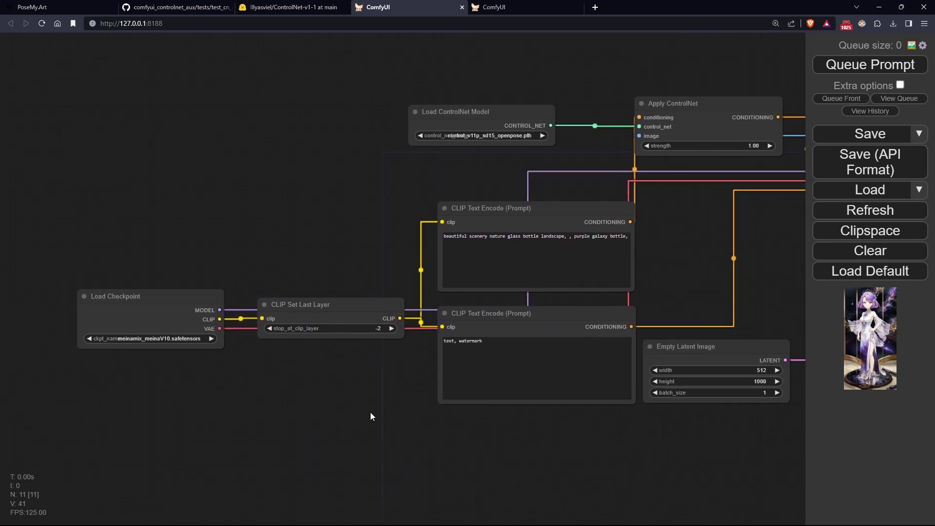
{"action": "left_click_drag", "start_coordinate": [370, 412], "coordinate": [8, 354]}
{"action": "left_click_drag", "start_coordinate": [348, 423], "coordinate": [0, 359]}
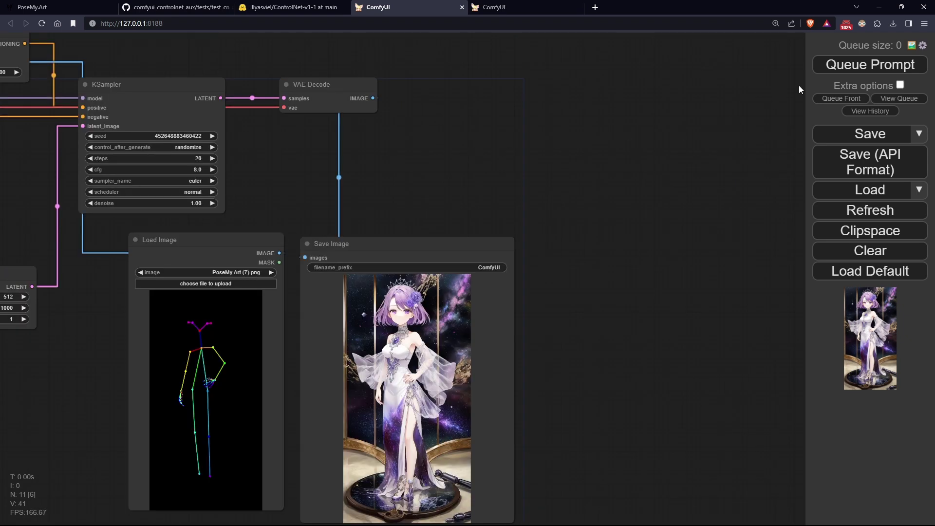
{"action": "left_click", "coordinate": [895, 22]}
{"action": "left_click_drag", "start_coordinate": [831, 63], "coordinate": [183, 410]}
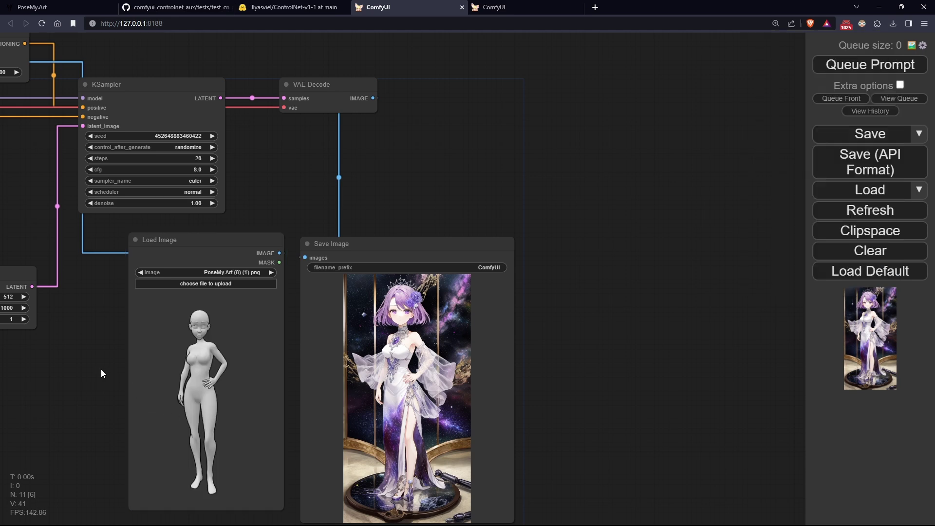
- Add an Apply ControlNet (Advanced) node above the existing Apply ControlNet node
{"action": "left_click_drag", "start_coordinate": [46, 392], "coordinate": [469, 466]}
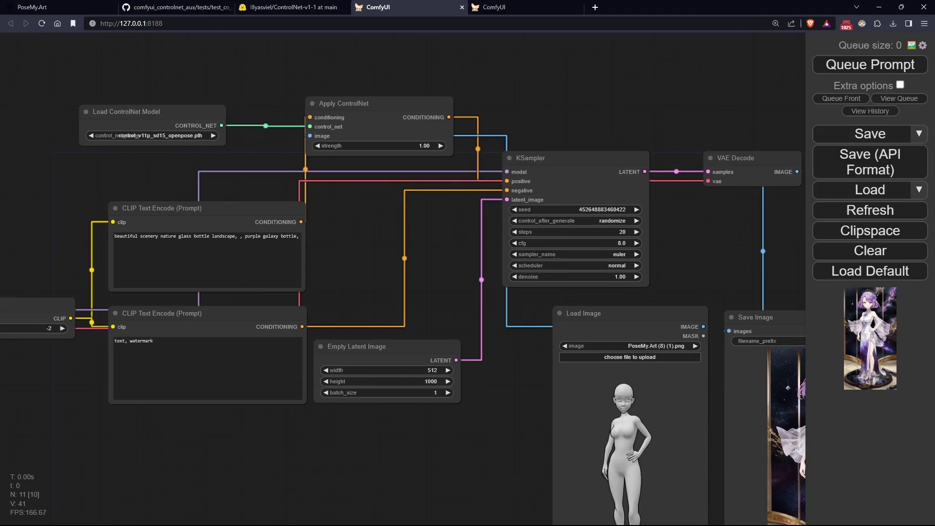
{"action": "left_click_drag", "start_coordinate": [326, 68], "coordinate": [302, 205]}
{"action": "double_click", "coordinate": [302, 144]}
{"action": "type", "text": "appl"}
{"action": "left_click", "coordinate": [348, 194]}
- Connect the positive prompt, ControlNet model and KSampler conditioning inputs to Apply ControlNet (Advanced), and delete the old Apply ControlNet node
{"action": "left_click_drag", "start_coordinate": [285, 253], "coordinate": [306, 151]}
{"action": "left_click_drag", "start_coordinate": [327, 243], "coordinate": [363, 239]}
{"action": "left_click_drag", "start_coordinate": [319, 259], "coordinate": [310, 171]}
{"action": "left_click_drag", "start_coordinate": [451, 238], "coordinate": [425, 238]}
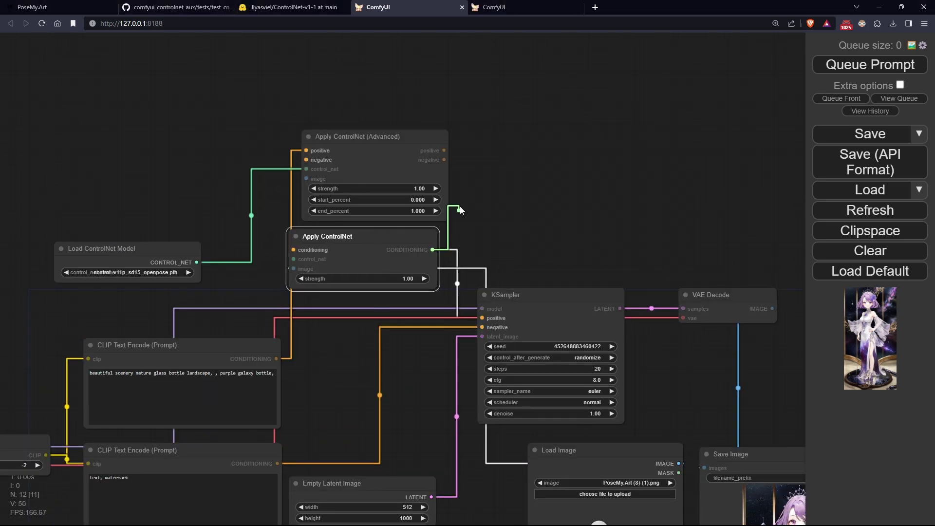
{"action": "left_click_drag", "start_coordinate": [444, 149], "coordinate": [482, 327]}
{"action": "left_click_drag", "start_coordinate": [387, 235], "coordinate": [408, 238]}
{"action": "key", "text": "Delete"}
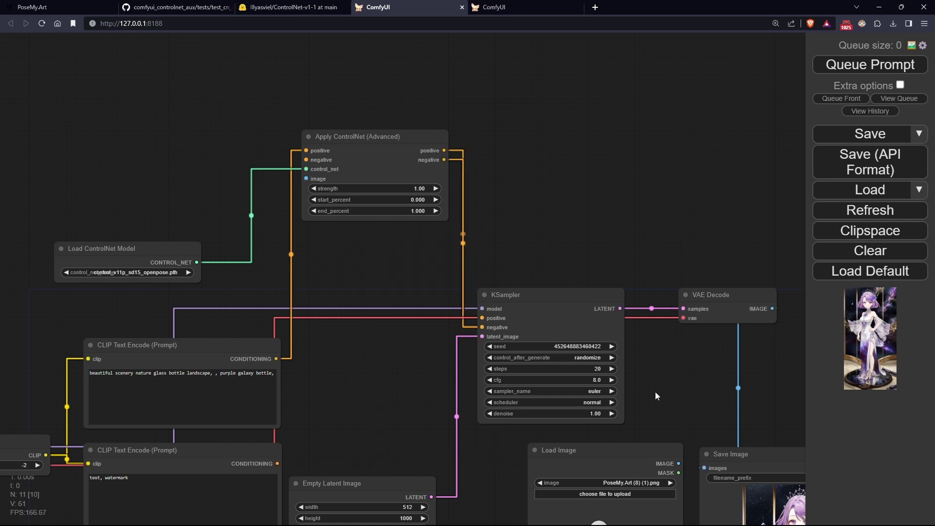
- Connect the Load Image output and the negative prompt's conditioning to the Apply ControlNet (Advanced) node
{"action": "left_click_drag", "start_coordinate": [671, 467], "coordinate": [305, 178]}
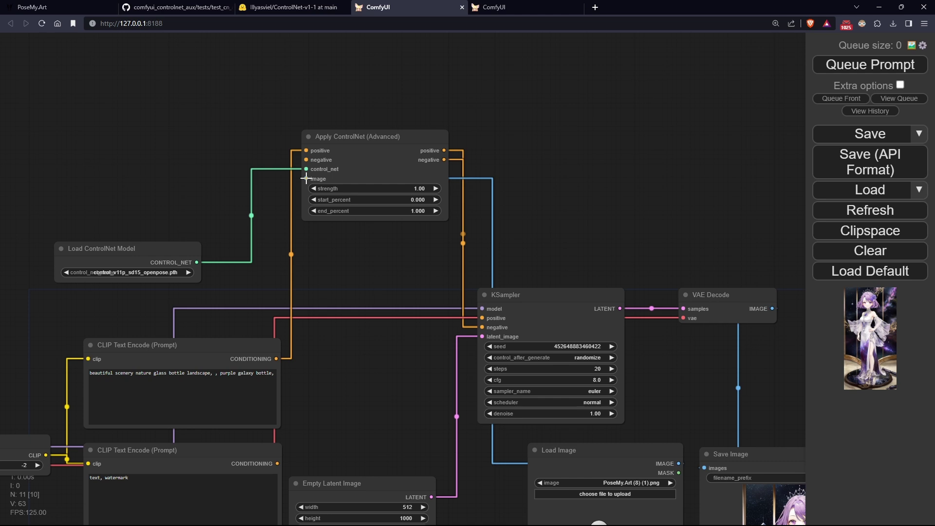
{"action": "left_click_drag", "start_coordinate": [341, 407], "coordinate": [384, 328]}
{"action": "left_click_drag", "start_coordinate": [320, 383], "coordinate": [348, 80]}
{"action": "left_click_drag", "start_coordinate": [432, 333], "coordinate": [401, 367]}
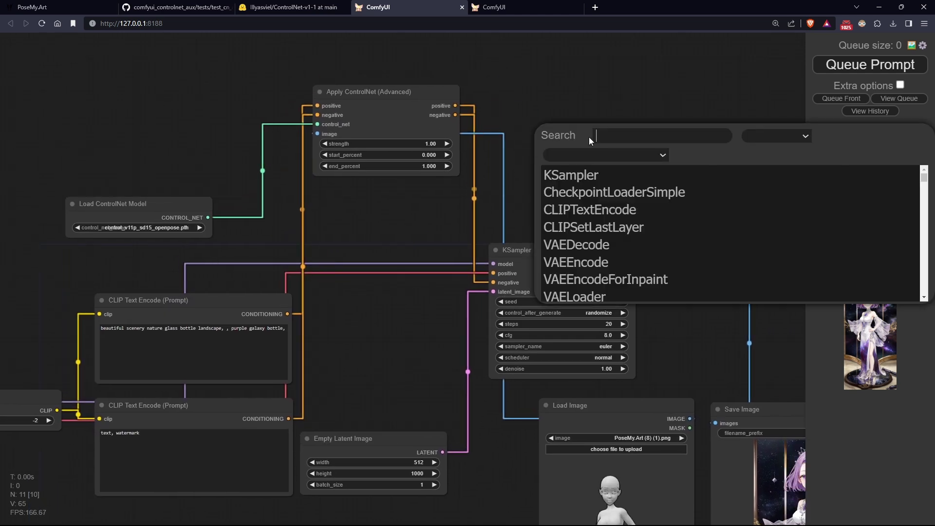
- Add a DWPreprocessor node and wire it between Load Image and the image input of Apply ControlNet (Advanced)
{"action": "type", "text": "dw"}
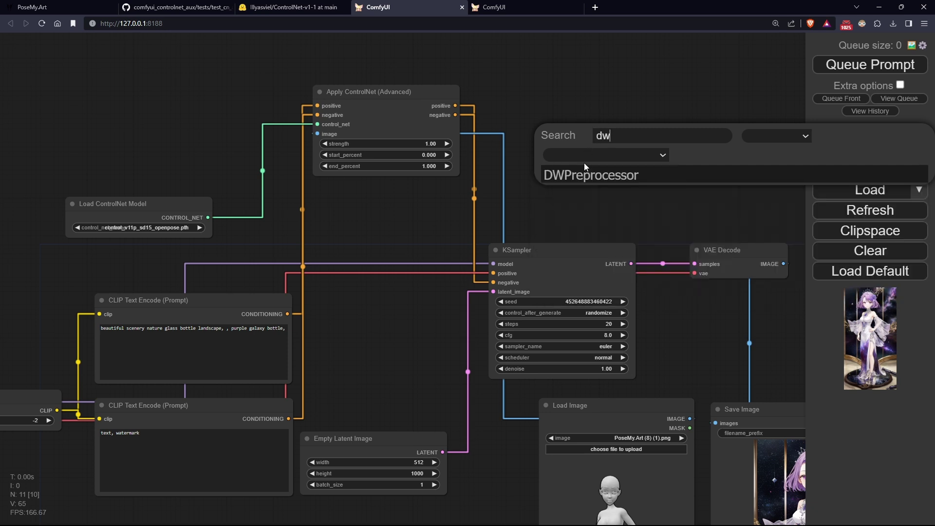
{"action": "left_click", "coordinate": [653, 175]}
{"action": "left_click_drag", "start_coordinate": [587, 155], "coordinate": [89, 125]}
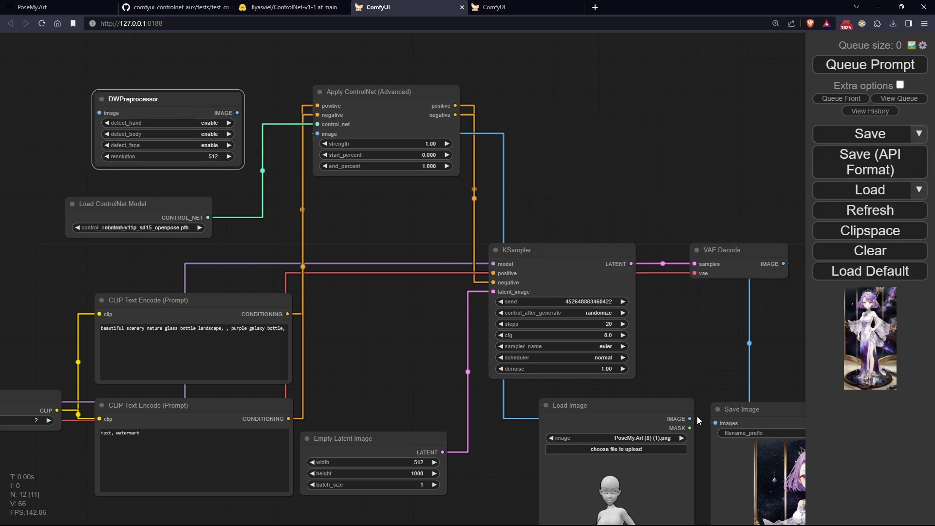
{"action": "left_click_drag", "start_coordinate": [690, 418], "coordinate": [99, 113]}
{"action": "left_click_drag", "start_coordinate": [237, 113], "coordinate": [317, 133]}
{"action": "left_click_drag", "start_coordinate": [497, 467], "coordinate": [471, 444]}
{"action": "left_click", "coordinate": [117, 180]}
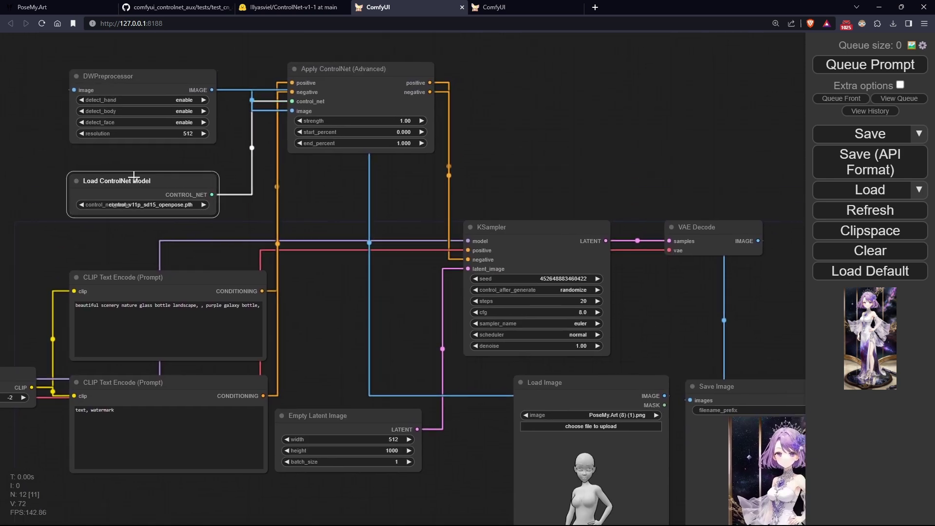
- Queue the prompt and compare the generated image's pose with the mannequin
{"action": "left_click", "coordinate": [852, 65]}
{"action": "left_click_drag", "start_coordinate": [678, 142], "coordinate": [550, 30]}
{"action": "left_click_drag", "start_coordinate": [548, 213], "coordinate": [713, 326]}
{"action": "left_click_drag", "start_coordinate": [653, 124], "coordinate": [401, 38]}
{"action": "left_click_drag", "start_coordinate": [600, 225], "coordinate": [525, 50]}
{"action": "scroll", "coordinate": [492, 157], "scroll_direction": "up", "scroll_amount": 3}
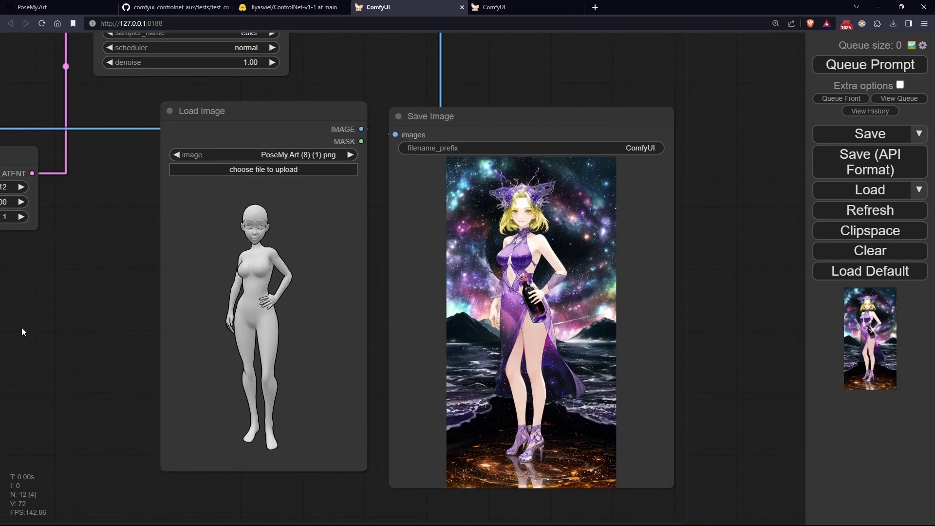
{"action": "scroll", "coordinate": [681, 267], "scroll_direction": "up", "scroll_amount": 1}
{"action": "left_click_drag", "start_coordinate": [341, 68], "coordinate": [522, 241]}
{"action": "left_click_drag", "start_coordinate": [501, 178], "coordinate": [497, 111]}
- Set the KSampler to euler_ancestral with 31 steps and cfg 7.5, and queue the prompt
{"action": "left_click", "coordinate": [407, 116]}
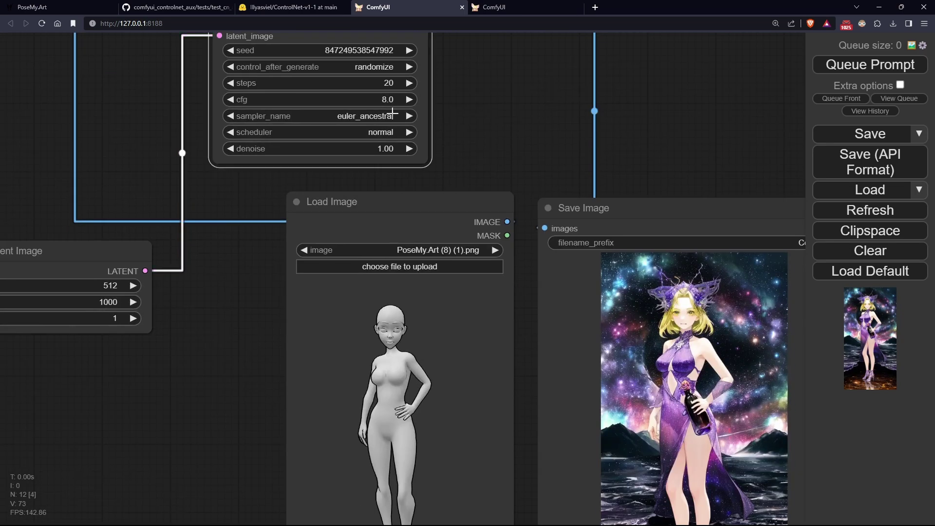
{"action": "left_click", "coordinate": [231, 99]}
{"action": "left_click", "coordinate": [405, 84]}
{"action": "left_click", "coordinate": [407, 83]}
{"action": "left_click", "coordinate": [869, 65]}
{"action": "left_click_drag", "start_coordinate": [683, 119], "coordinate": [560, 47]}
{"action": "left_click_drag", "start_coordinate": [596, 89], "coordinate": [630, 210]}
{"action": "left_click", "coordinate": [303, 128]}
{"action": "left_click_drag", "start_coordinate": [388, 123], "coordinate": [273, 116]}
{"action": "type", "text": "31"}
{"action": "key", "text": "Return"}
- Examine the newly generated images beside the mannequin to check how well the pose is followed
{"action": "left_click_drag", "start_coordinate": [673, 114], "coordinate": [620, 14]}
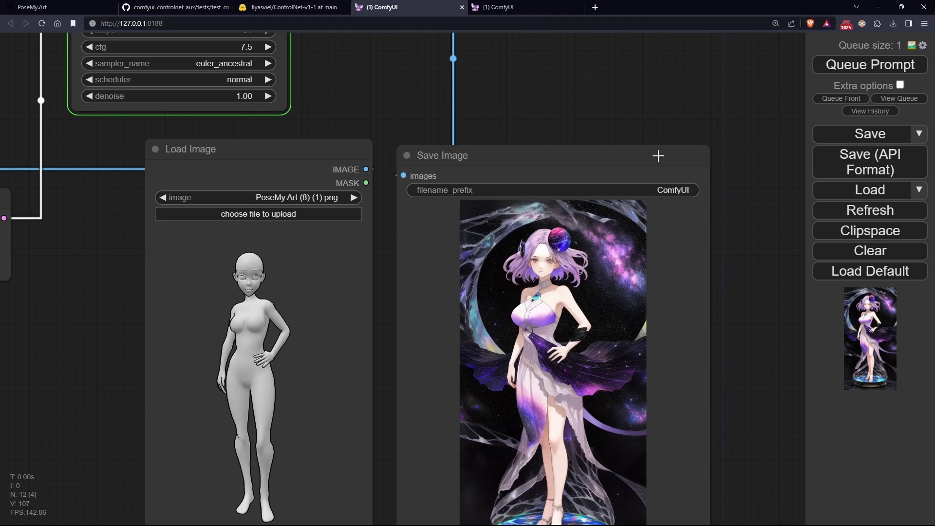
{"action": "left_click_drag", "start_coordinate": [731, 407], "coordinate": [737, 351]}
{"action": "scroll", "coordinate": [737, 351], "scroll_direction": "up", "scroll_amount": 3}
{"action": "left_click_drag", "start_coordinate": [722, 299], "coordinate": [781, 275]}
{"action": "scroll", "coordinate": [779, 288], "scroll_direction": "down", "scroll_amount": 2}
{"action": "left_click_drag", "start_coordinate": [69, 260], "coordinate": [78, 258]}
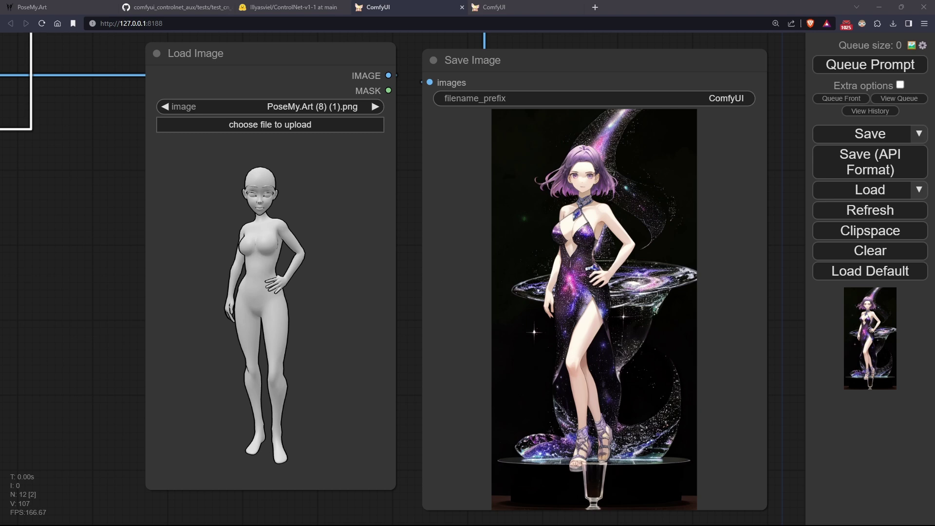
- Replace the positive and negative prompts with the DJ-themed prompt text and queue the prompt
{"action": "scroll", "coordinate": [76, 289], "scroll_direction": "down", "scroll_amount": 5}
{"action": "left_click_drag", "start_coordinate": [76, 289], "coordinate": [494, 491]}
{"action": "left_click_drag", "start_coordinate": [475, 284], "coordinate": [618, 267]}
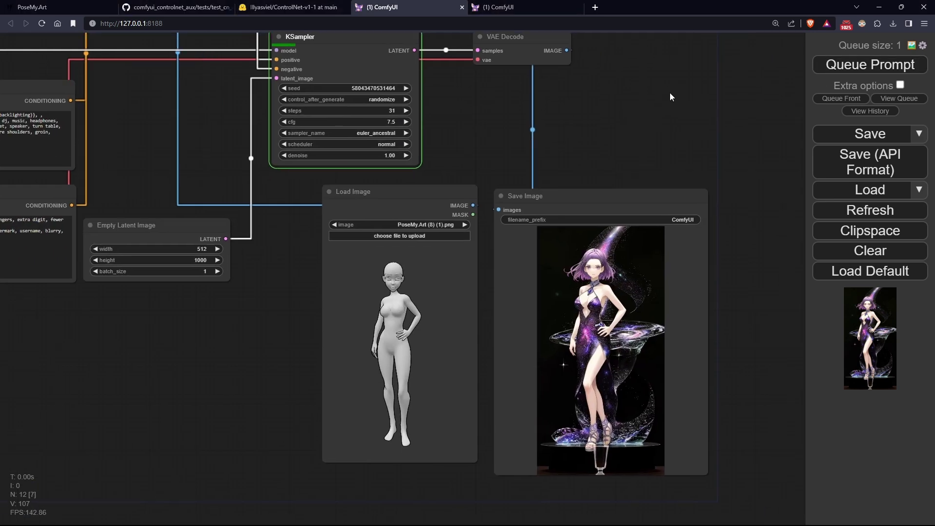
{"action": "scroll", "coordinate": [653, 390], "scroll_direction": "up", "scroll_amount": 5}
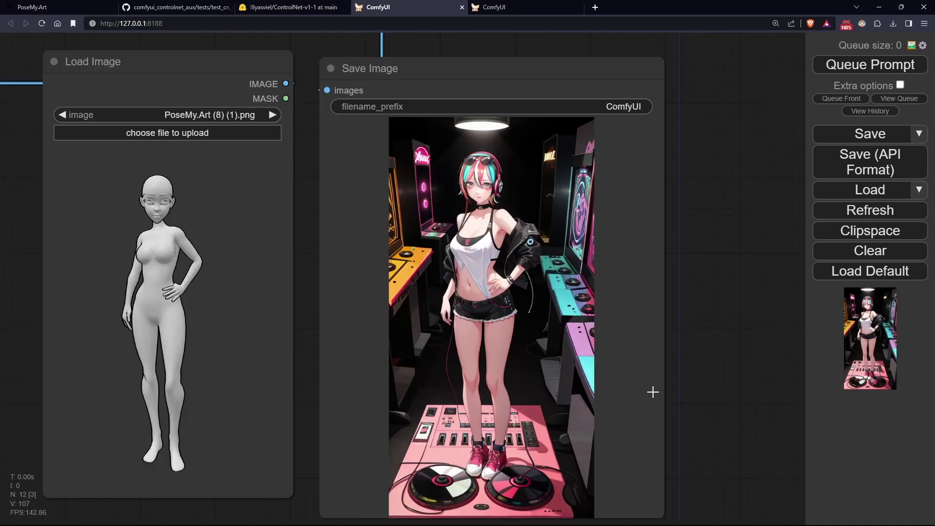
{"action": "scroll", "coordinate": [569, 306], "scroll_direction": "up", "scroll_amount": 5}
- Queue the DJ prompt two more times and inspect each new image against the mannequin pose
{"action": "key", "text": "ctrl+Return"}
{"action": "scroll", "coordinate": [261, 370], "scroll_direction": "up", "scroll_amount": 6}
{"action": "scroll", "coordinate": [398, 334], "scroll_direction": "down", "scroll_amount": 10}
{"action": "left_click_drag", "start_coordinate": [242, 159], "coordinate": [401, 321]}
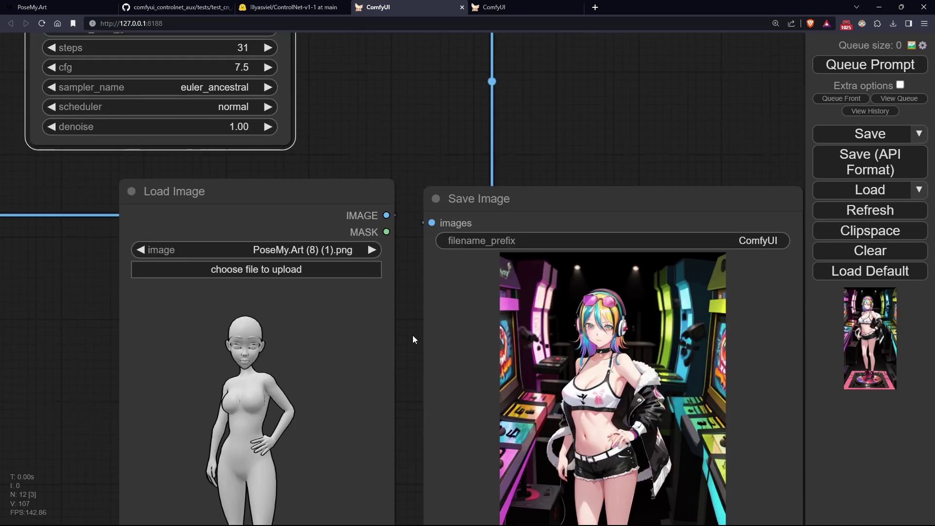
{"action": "left_click", "coordinate": [850, 69]}
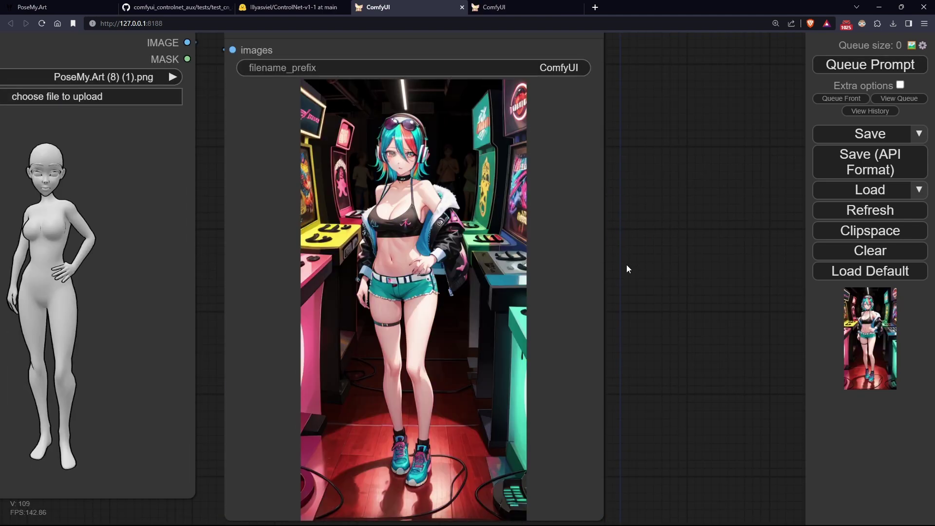
{"action": "scroll", "coordinate": [526, 302], "scroll_direction": "up", "scroll_amount": 4}
{"action": "scroll", "coordinate": [146, 231], "scroll_direction": "down", "scroll_amount": 4}
{"action": "scroll", "coordinate": [146, 229], "scroll_direction": "up", "scroll_amount": 8}
{"action": "scroll", "coordinate": [468, 336], "scroll_direction": "down", "scroll_amount": 12}
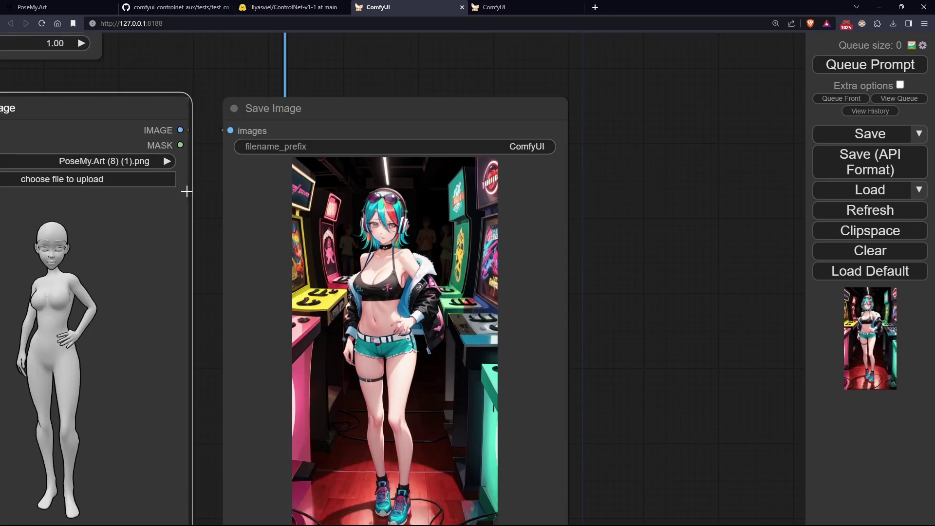
- Set the KSampler sampler to euler and cfg to 4.6, queue the prompt, and inspect the result
{"action": "left_click_drag", "start_coordinate": [97, 44], "coordinate": [227, 123]}
{"action": "scroll", "coordinate": [227, 123], "scroll_direction": "up", "scroll_amount": 3}
{"action": "left_click", "coordinate": [850, 65]}
{"action": "left_click", "coordinate": [89, 140]}
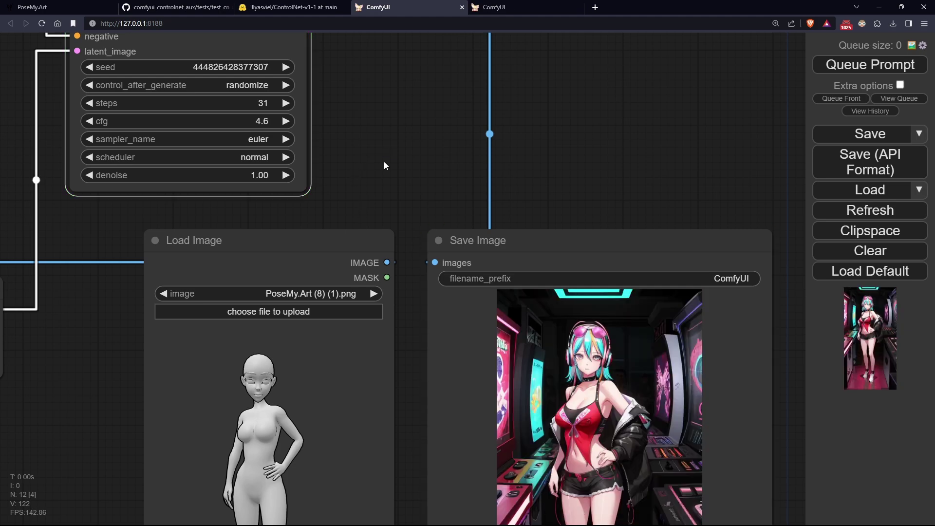
{"action": "scroll", "coordinate": [712, 492], "scroll_direction": "up", "scroll_amount": 5}
{"action": "scroll", "coordinate": [591, 289], "scroll_direction": "down", "scroll_amount": 5}
- Set the KSampler cfg to 7.5 and the scheduler to karras, and queue the prompt
{"action": "left_click_drag", "start_coordinate": [246, 45], "coordinate": [258, 46]}
{"action": "left_click", "coordinate": [856, 64]}
{"action": "scroll", "coordinate": [289, 72], "scroll_direction": "down", "scroll_amount": 2}
{"action": "left_click", "coordinate": [247, 81]}
{"action": "type", "text": "7.5"}
{"action": "key", "text": "Return"}
{"action": "left_click", "coordinate": [911, 65]}
{"action": "left_click", "coordinate": [266, 113]}
{"action": "left_click", "coordinate": [827, 63]}
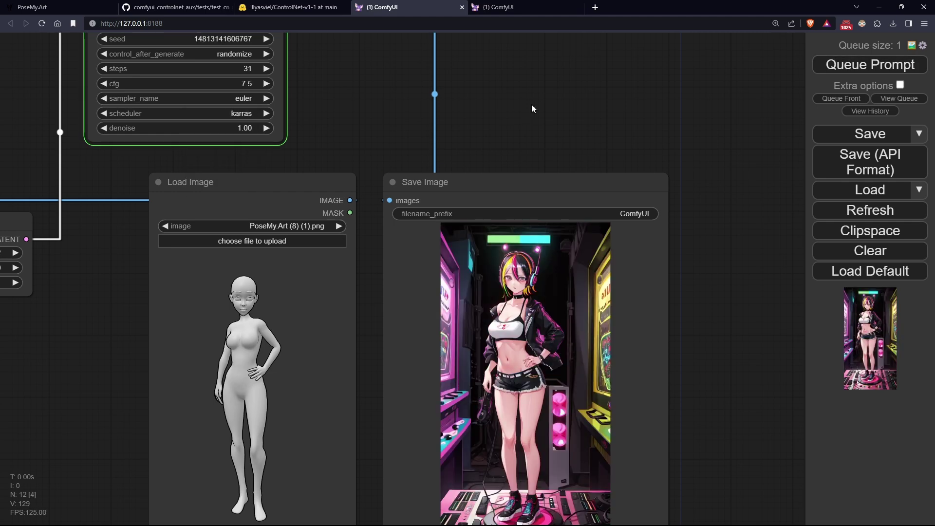
- Set the KSampler sampler back to euler_ancestral and queue another image
{"action": "scroll", "coordinate": [539, 479], "scroll_direction": "up", "scroll_amount": 2}
{"action": "left_click_drag", "start_coordinate": [333, 53], "coordinate": [402, 169]}
{"action": "scroll", "coordinate": [402, 169], "scroll_direction": "down", "scroll_amount": 2}
{"action": "left_click_drag", "start_coordinate": [591, 100], "coordinate": [570, 65]}
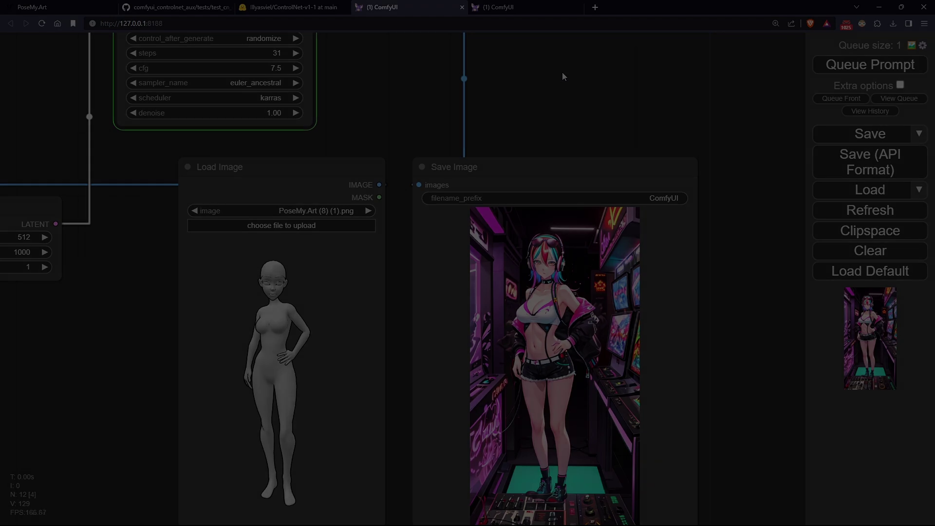